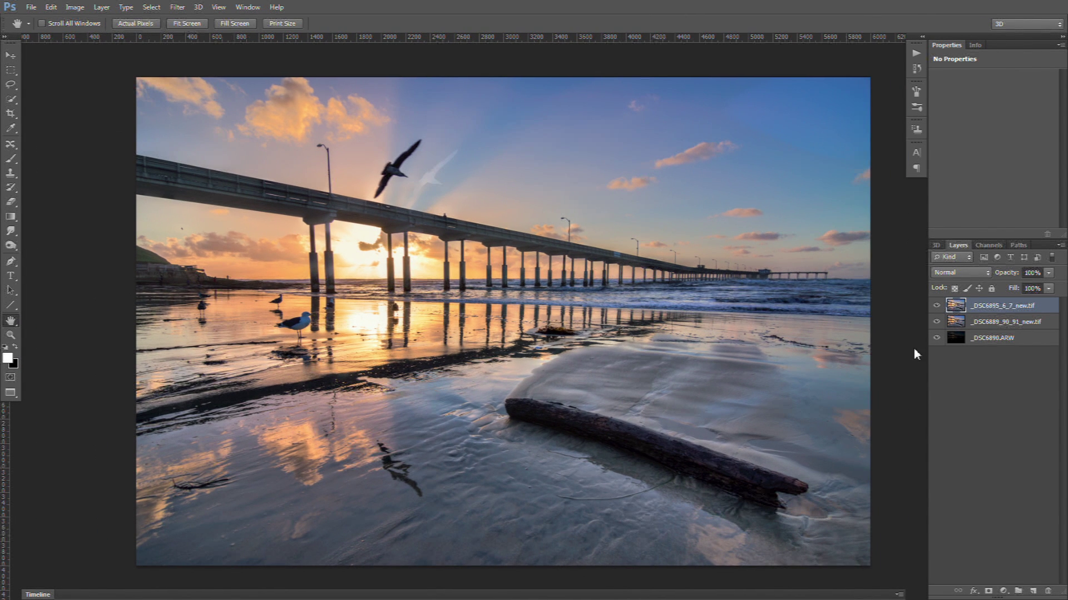
Auto-align all three exposure layers with Auto projection, then hide the two lower layers.
left_click(995, 337, "shift")
left_click(50, 7)
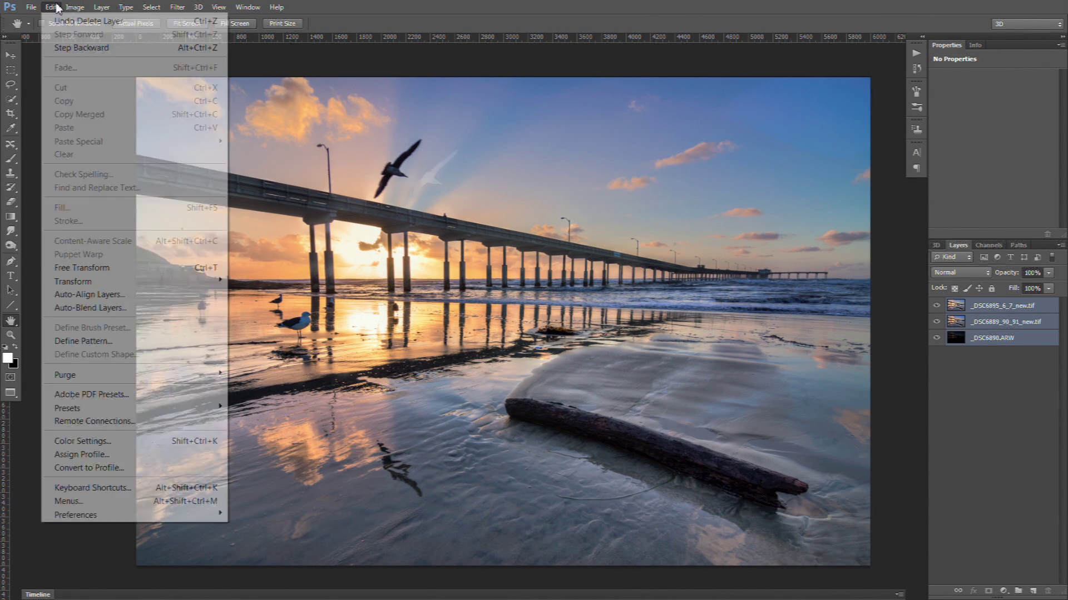
left_click(89, 294)
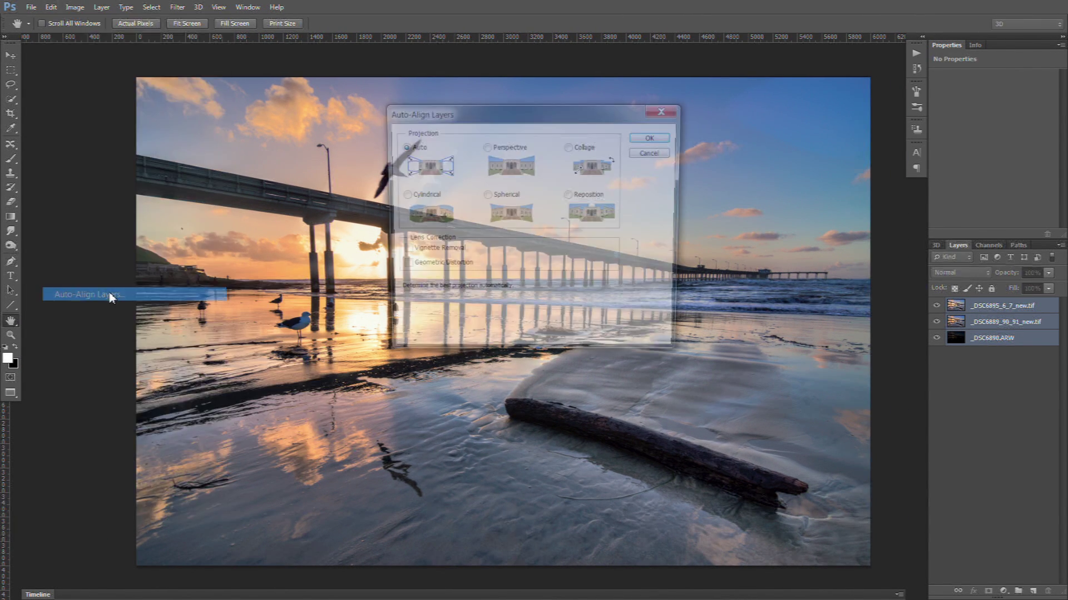
left_click(654, 137)
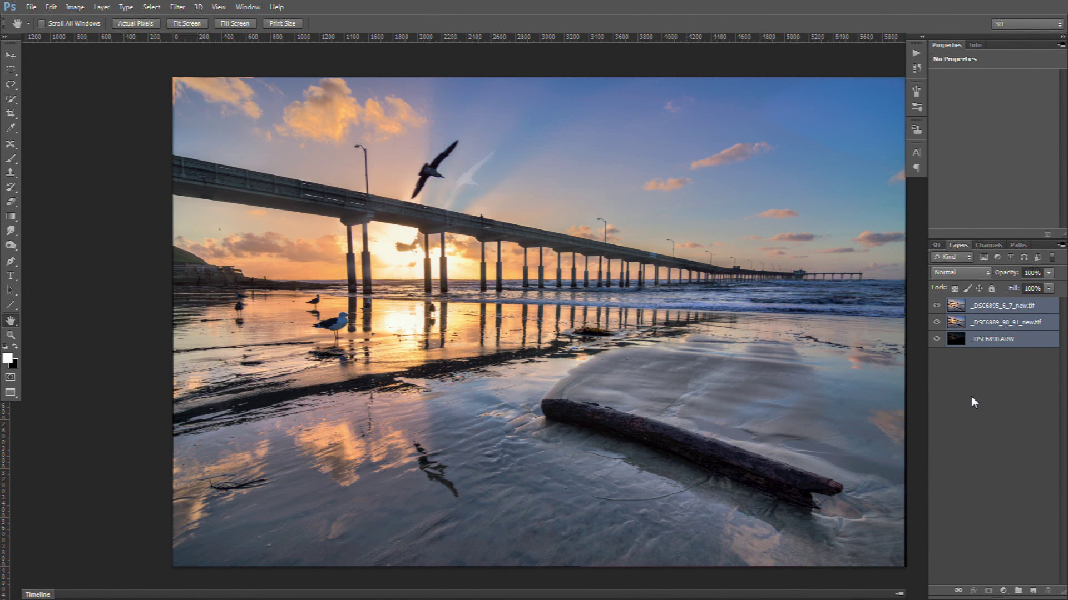
left_click_drag(789, 386, 736, 402)
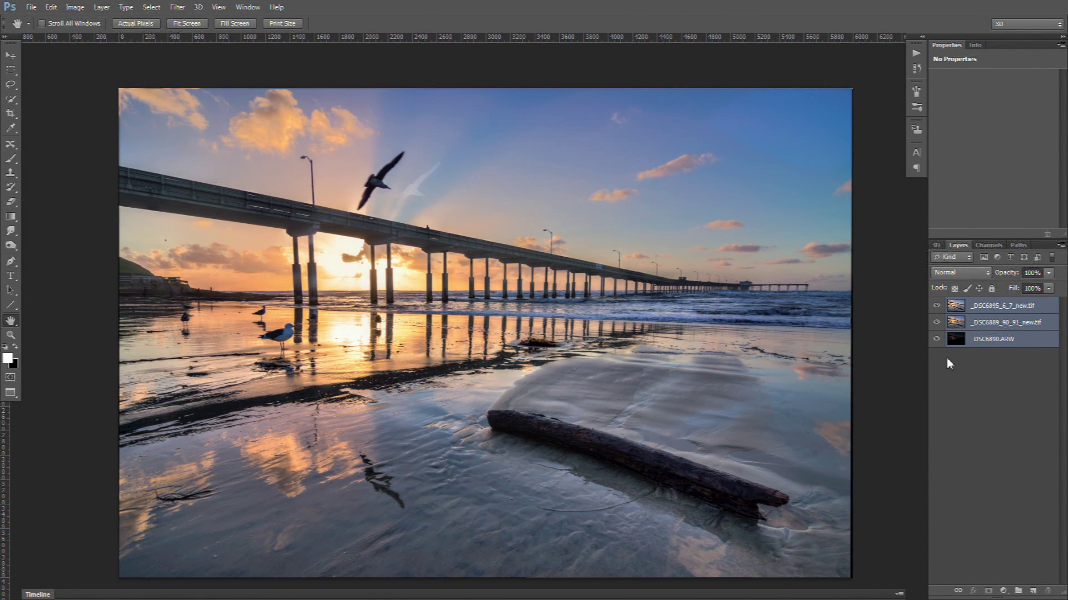
left_click(954, 321, "ctrl")
Move the _DSC6890.ARW layer to the top of the layer stack.
left_click_drag(936, 322, 937, 339)
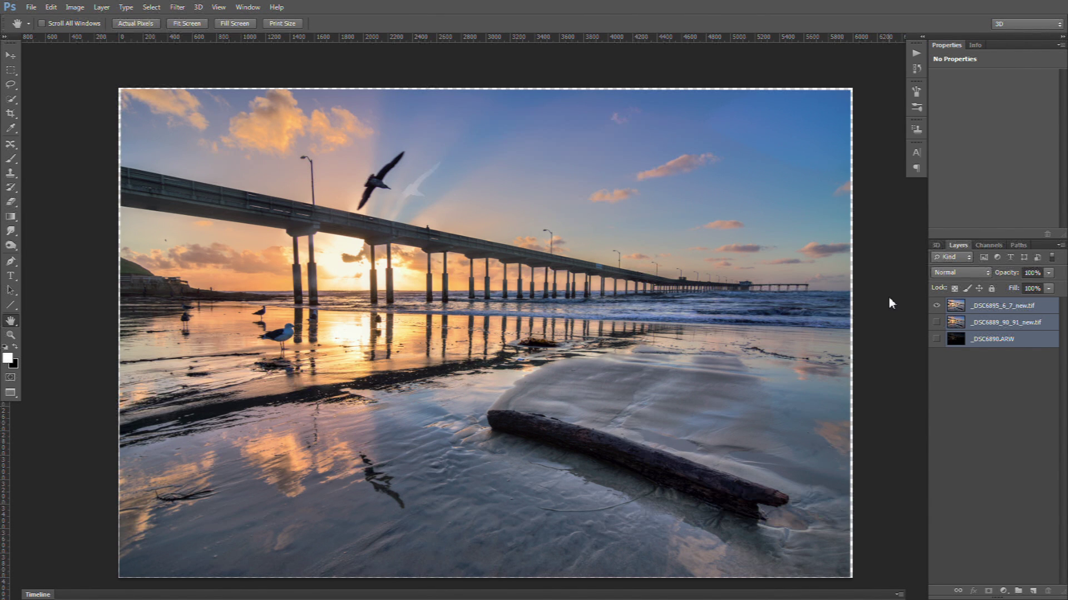
left_click(995, 374)
left_click_drag(989, 339, 990, 318)
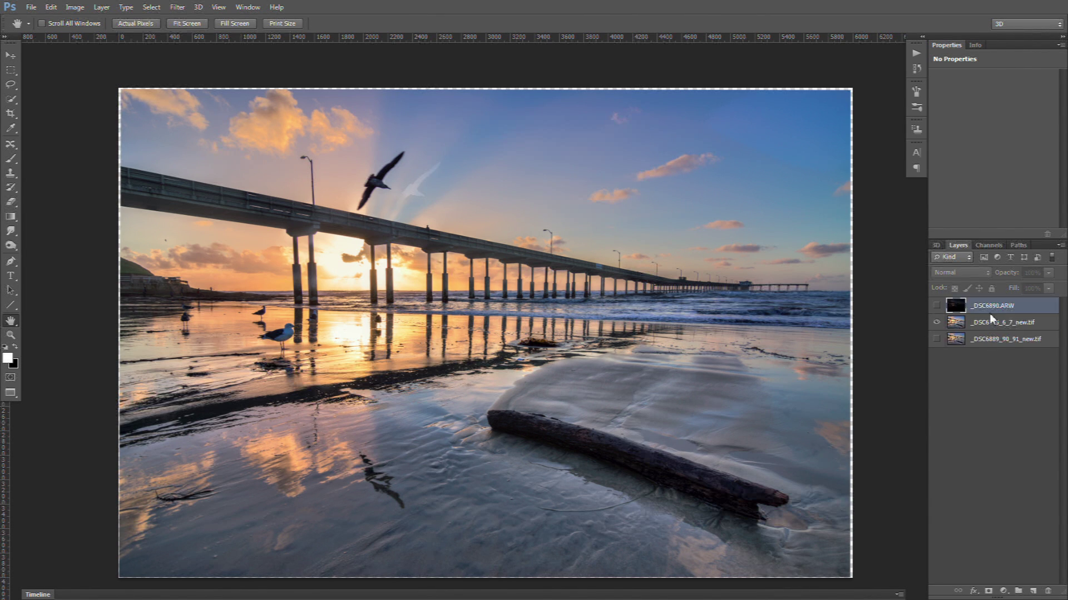
Show both tif exposures beneath it and make the middle gull exposure active.
left_click(935, 322)
left_click(936, 339)
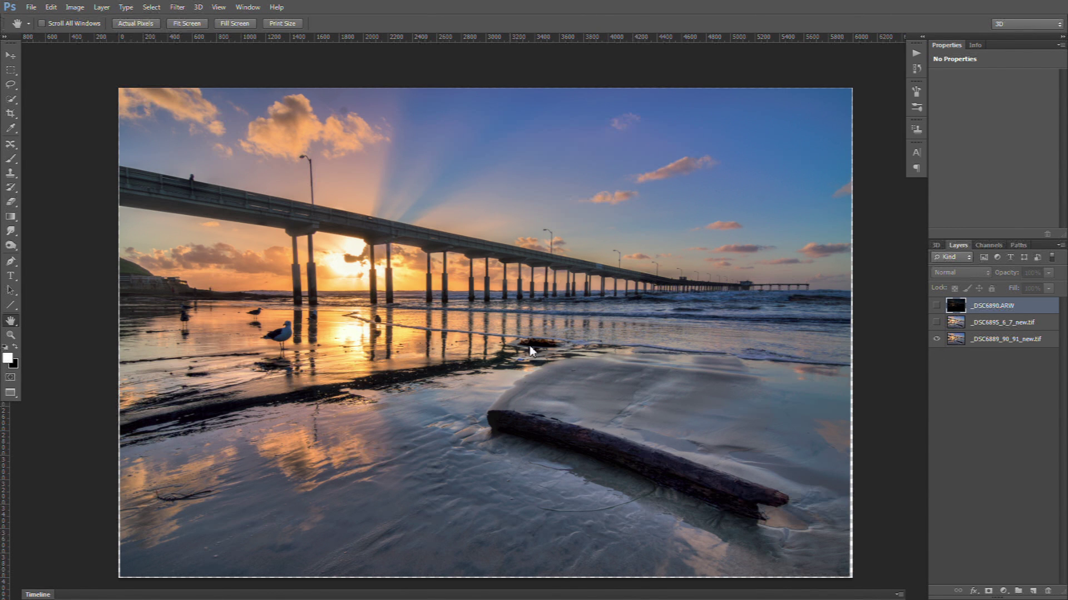
left_click(936, 323)
left_click(979, 324)
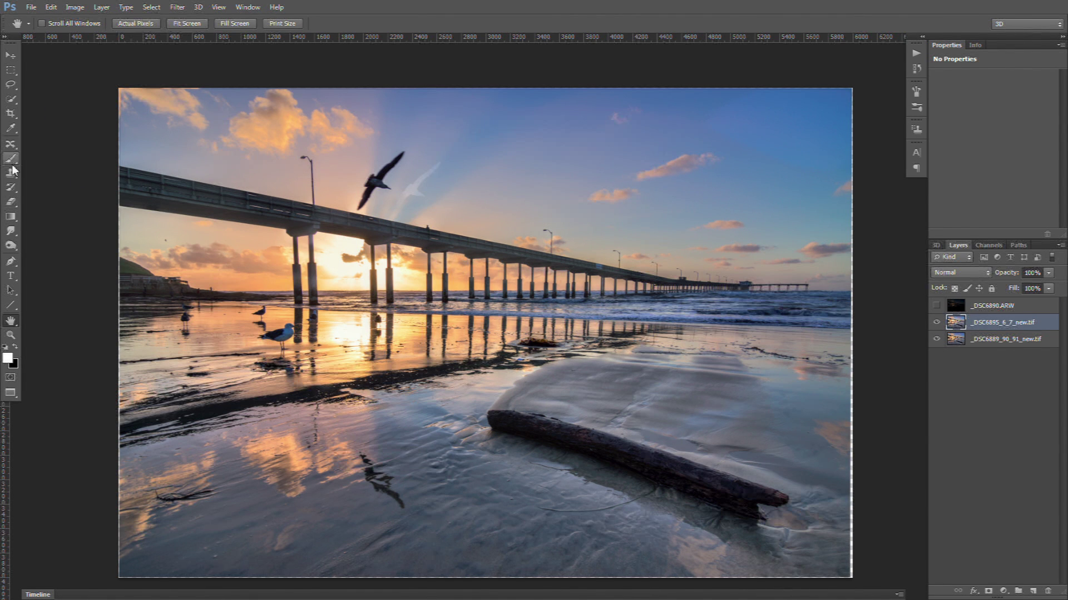
Add a layer mask to the middle exposure and use a 175 px brush.
left_click(988, 591)
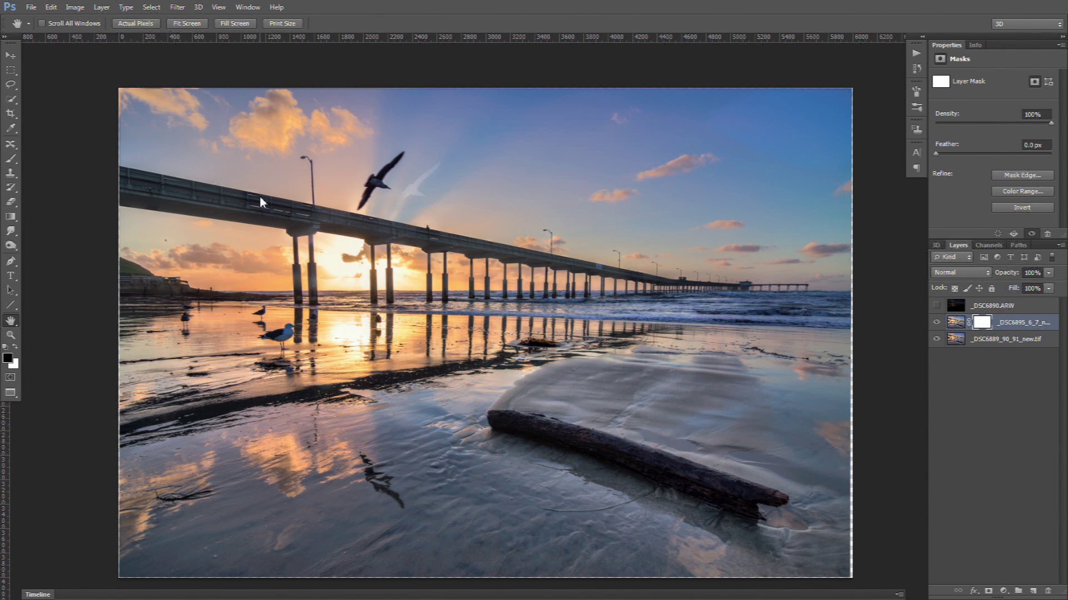
left_click(11, 159)
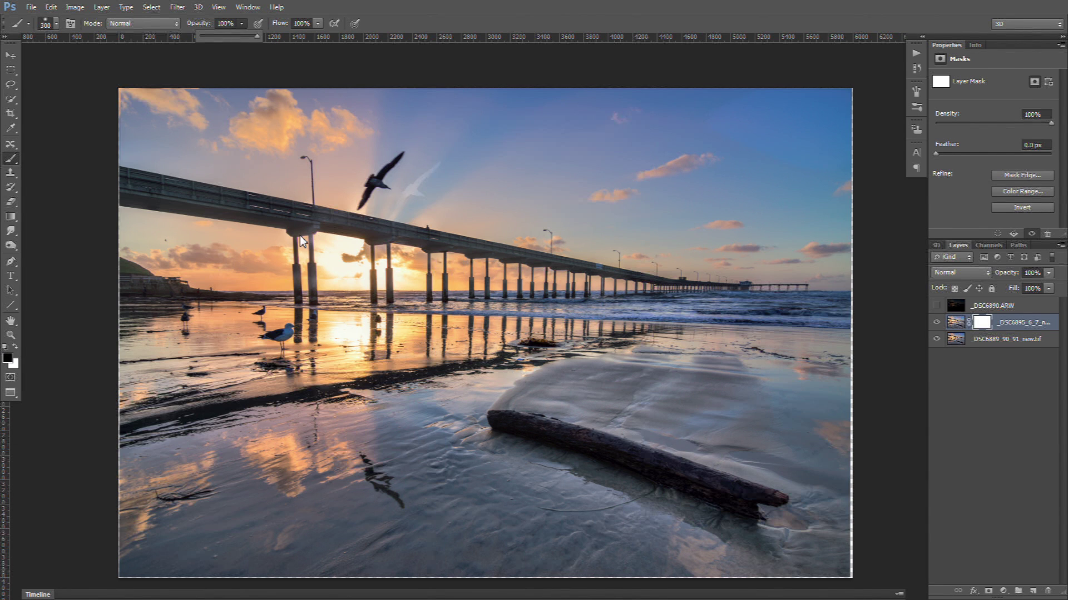
key("bracketleft")
key("bracketleft")
key("bracketleft")
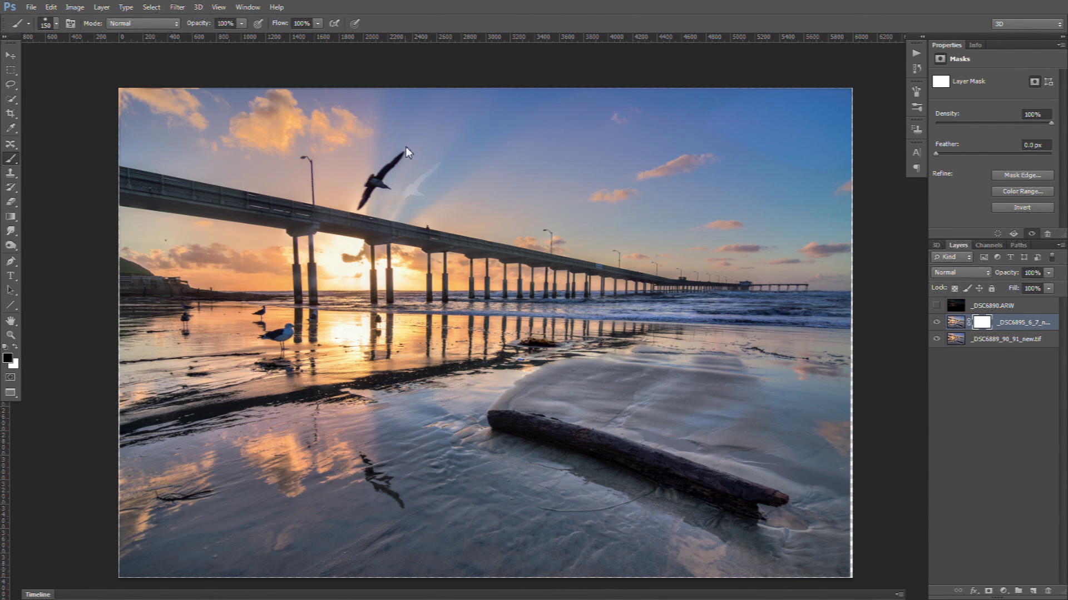
Paint black on the mask over the gull's wings and its sand reflection.
mouse_move(405, 146)
left_mouse_down()
mouse_move(392, 175)
mouse_move(398, 166)
left_mouse_up()
left_click_drag(376, 178, 372, 193)
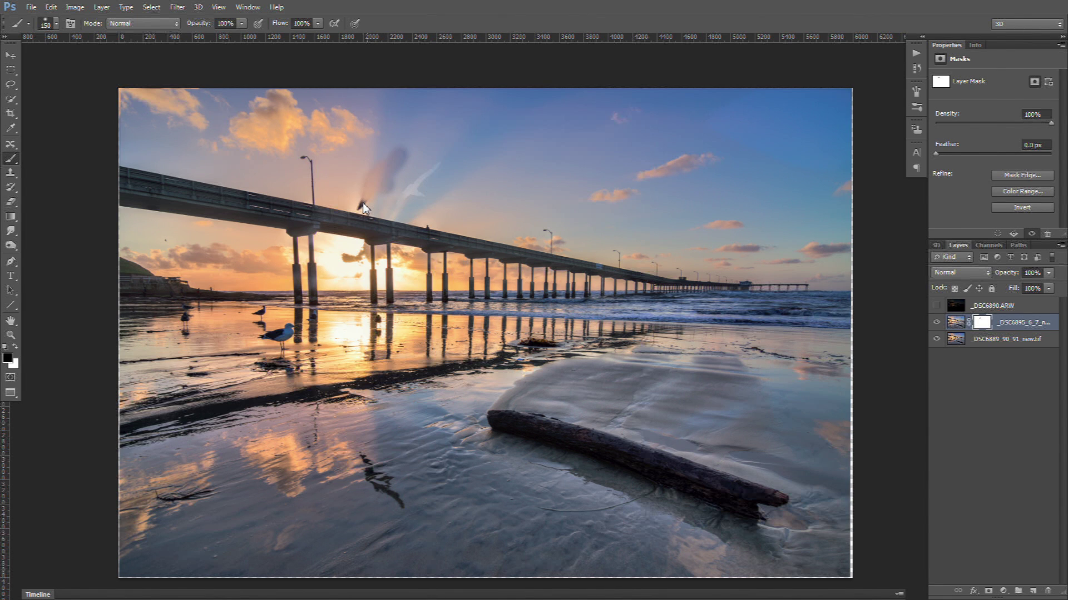
left_click(362, 207)
mouse_move(368, 477)
left_mouse_down()
mouse_move(371, 501)
mouse_move(379, 472)
left_mouse_up()
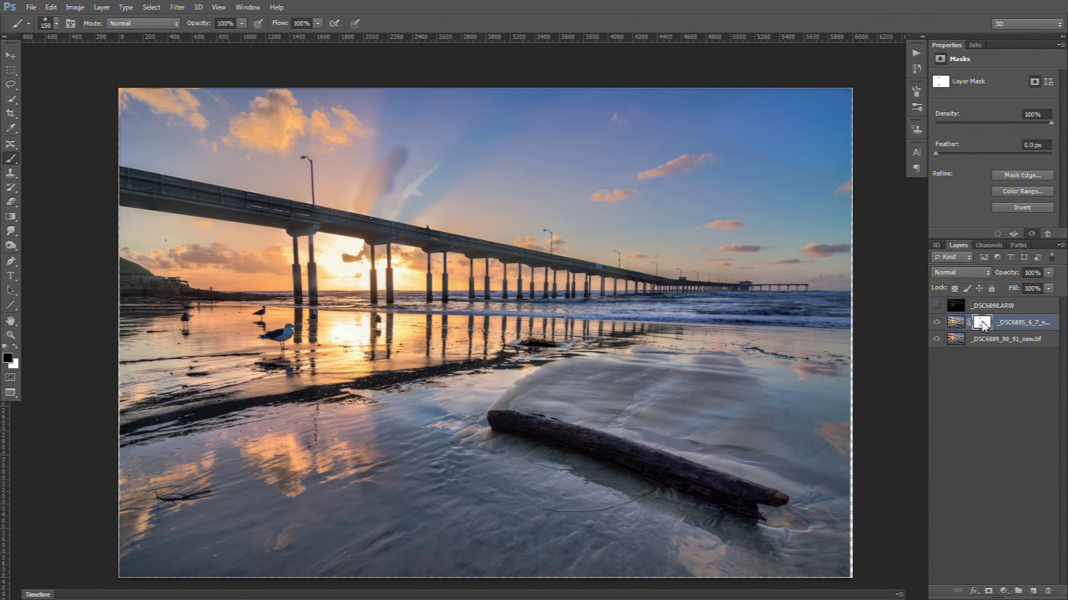
Invert the mask with Ctrl+I so only the gull shows, then zoom to 100% on it.
key("ctrl+i")
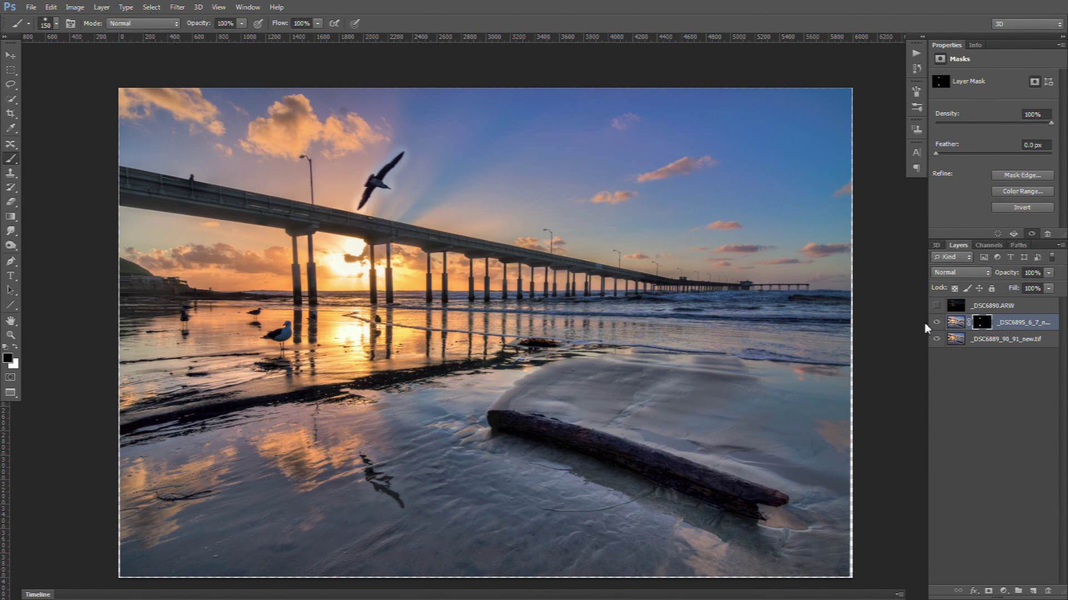
double_click(10, 321)
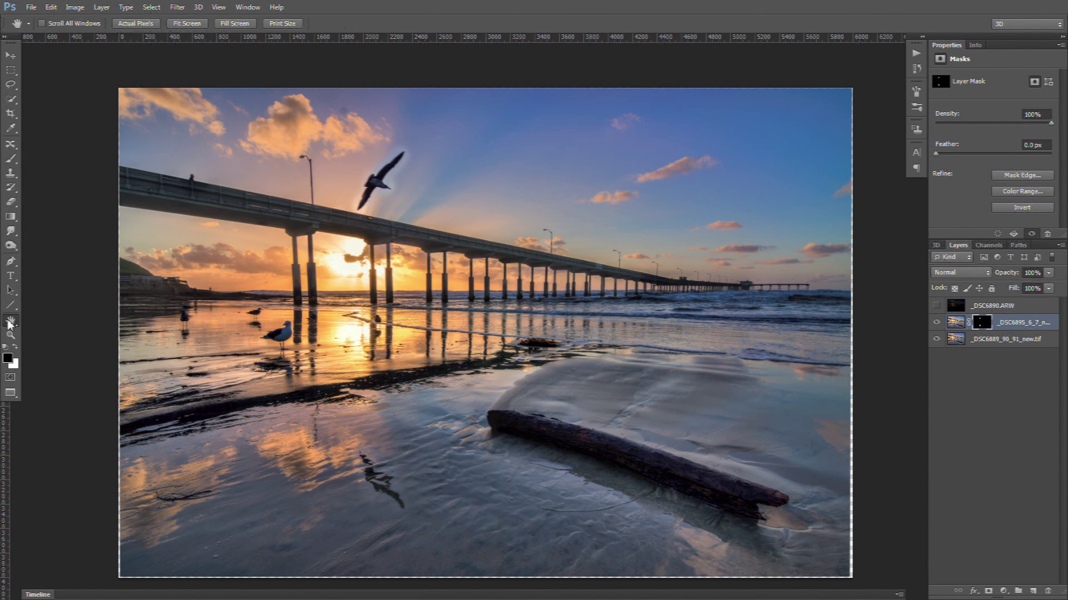
double_click(10, 335)
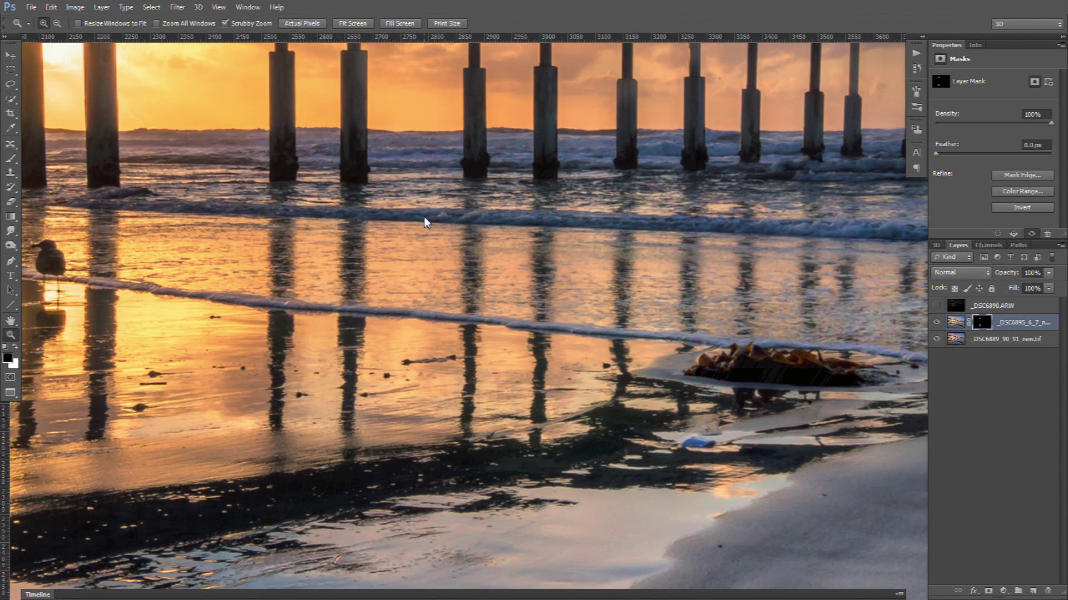
left_click_drag(426, 219, 648, 198)
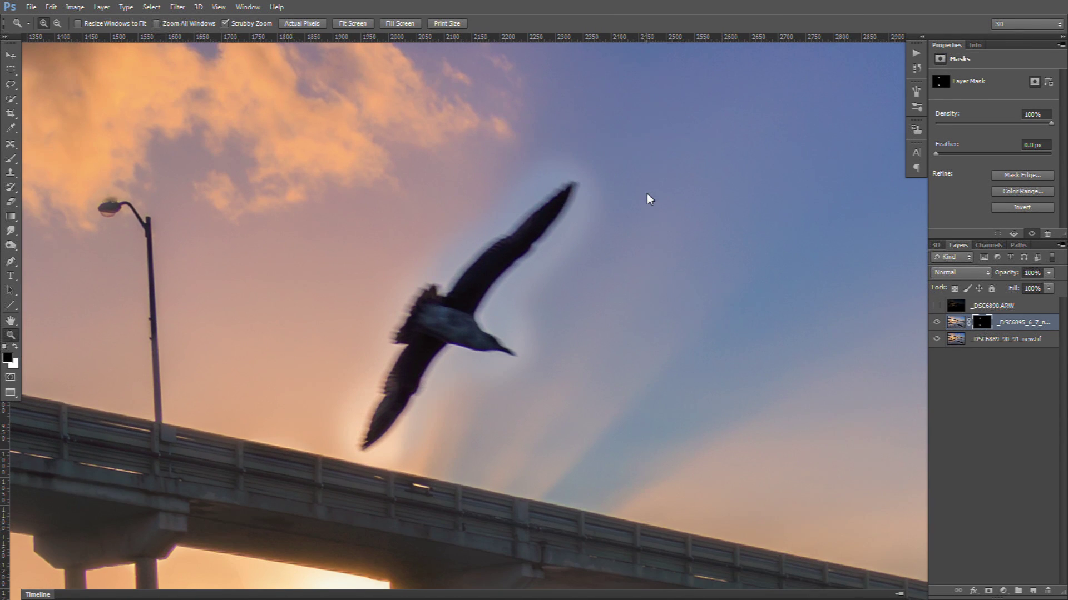
Paint black along the gull's wing, back, beak and head halo with a 40 px brush.
left_click(11, 158)
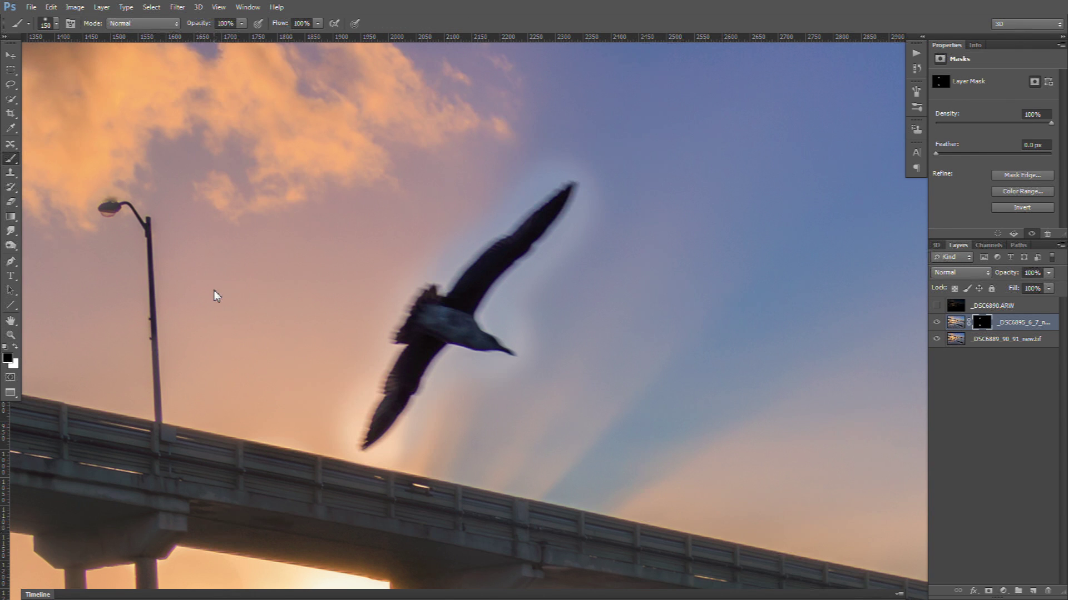
mouse_move(591, 209)
left_mouse_down()
mouse_move(536, 283)
mouse_move(564, 266)
mouse_move(602, 196)
mouse_move(592, 185)
mouse_move(573, 172)
mouse_move(537, 194)
mouse_move(499, 191)
mouse_move(476, 226)
left_mouse_up()
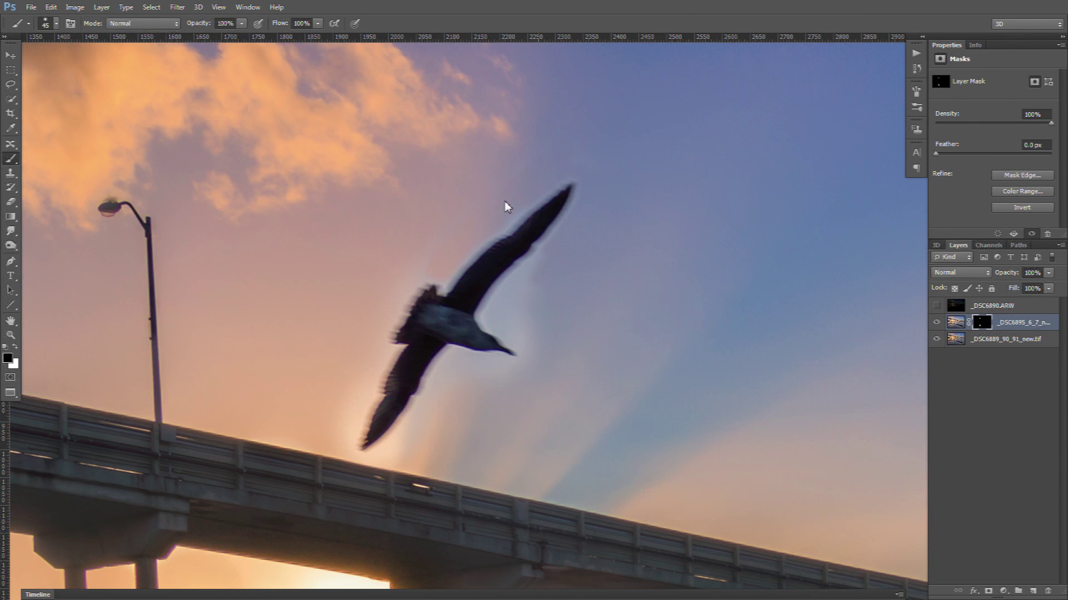
left_click_drag(414, 284, 392, 317)
mouse_move(405, 434)
left_mouse_down()
mouse_move(422, 441)
mouse_move(356, 448)
mouse_move(362, 371)
mouse_move(458, 231)
mouse_move(578, 161)
left_mouse_up()
key("bracketright")
key("bracketright")
key("bracketright")
key("bracketright")
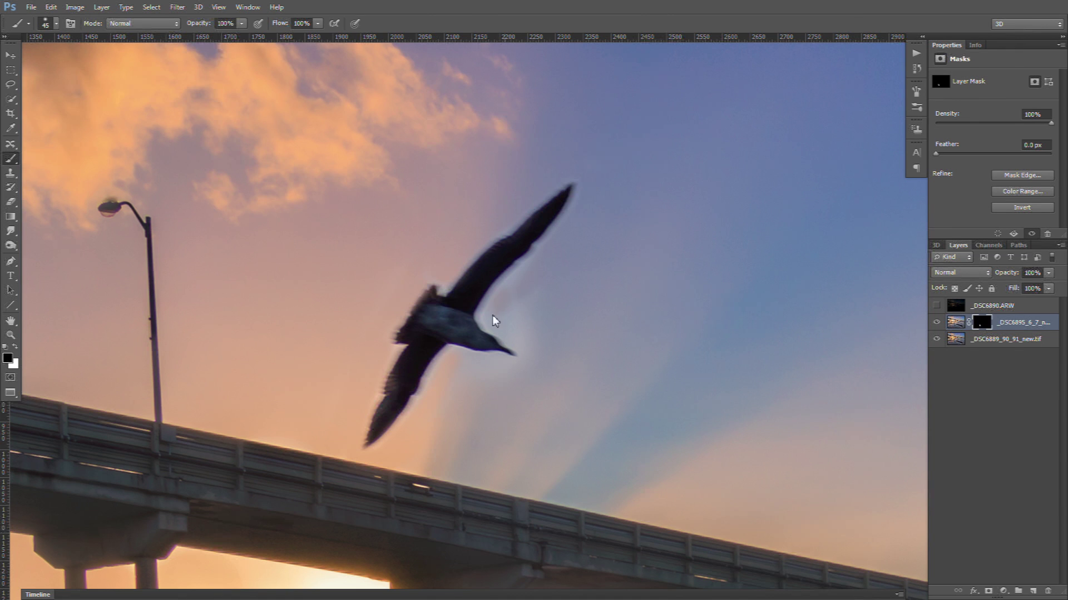
key("bracketleft")
key("bracketleft")
key("bracketleft")
key("bracketleft")
left_click_drag(524, 385, 460, 402)
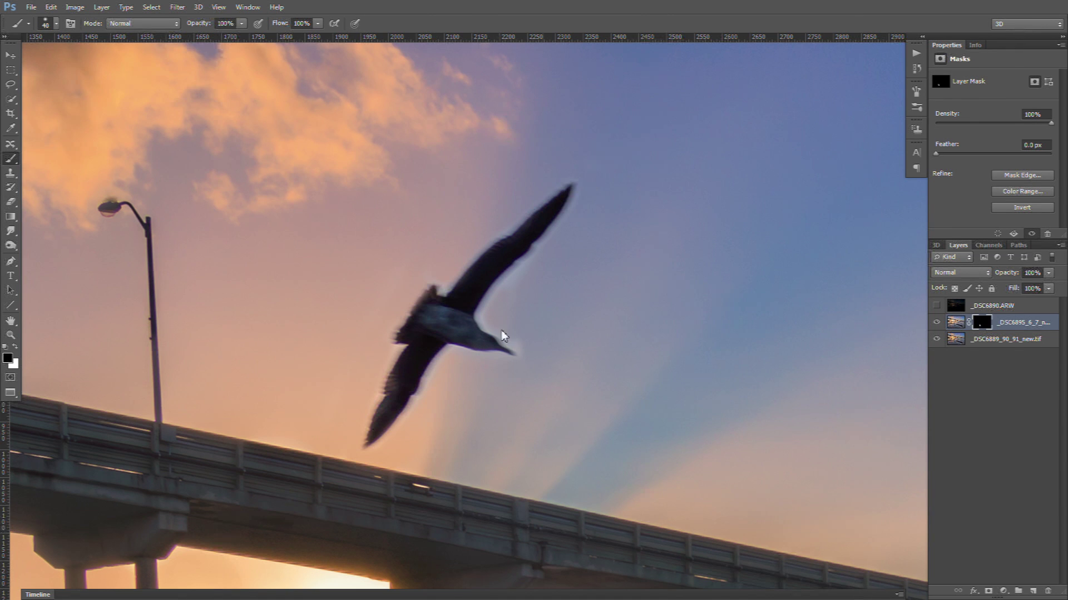
left_click(508, 338)
double_click(11, 321)
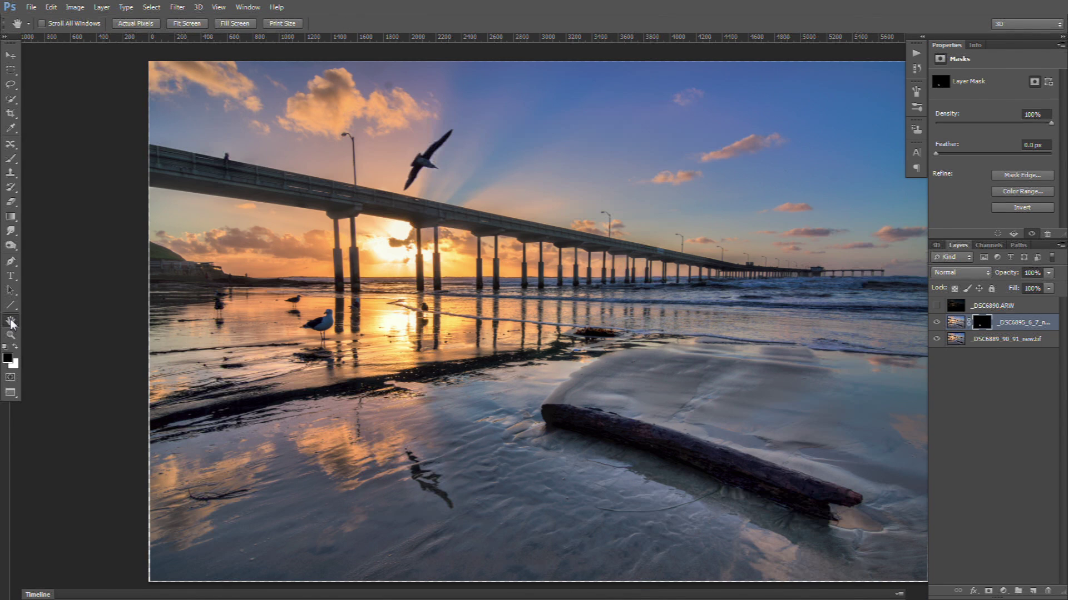
Toggle the gull layer to compare the blend, then zoom into the wet sand.
left_click(937, 323)
left_click(937, 323)
left_click(937, 323)
left_click(937, 323)
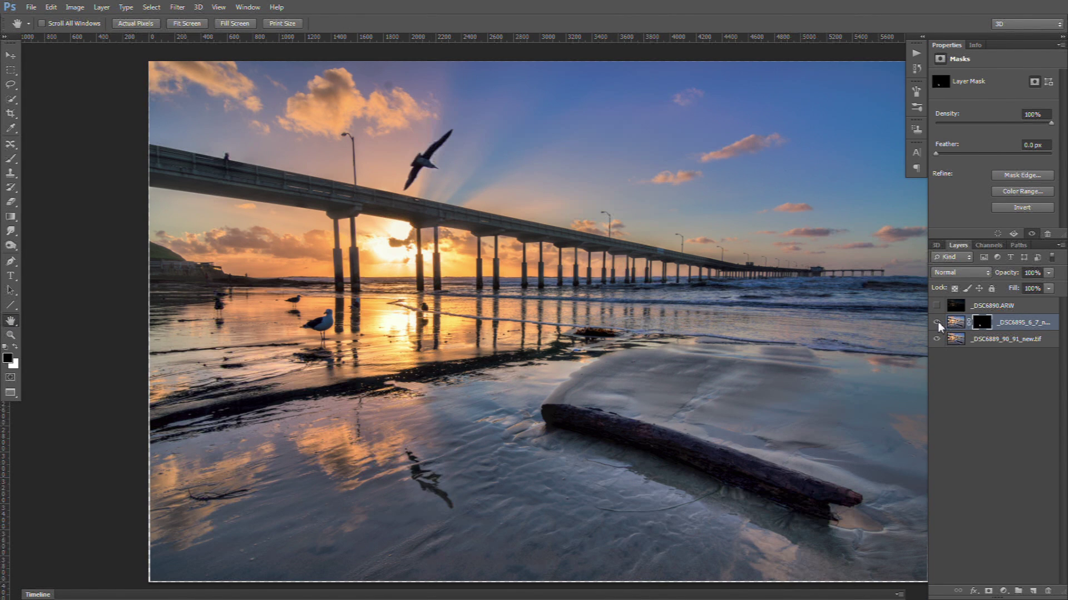
left_click(10, 335)
left_click_drag(426, 452, 491, 474)
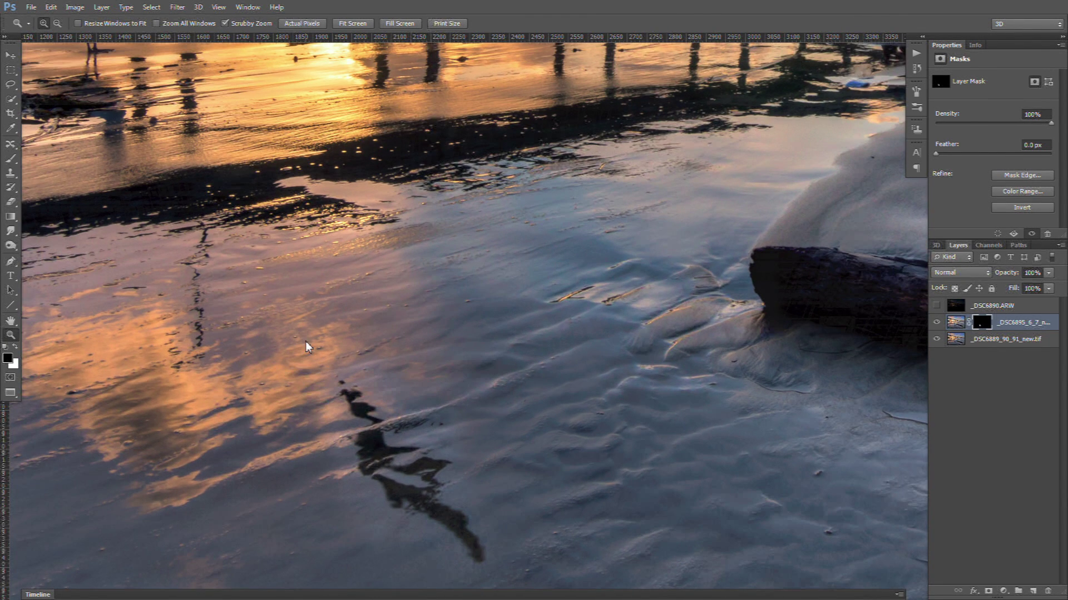
Set the brush to 200 px at 43% opacity.
left_click(11, 159)
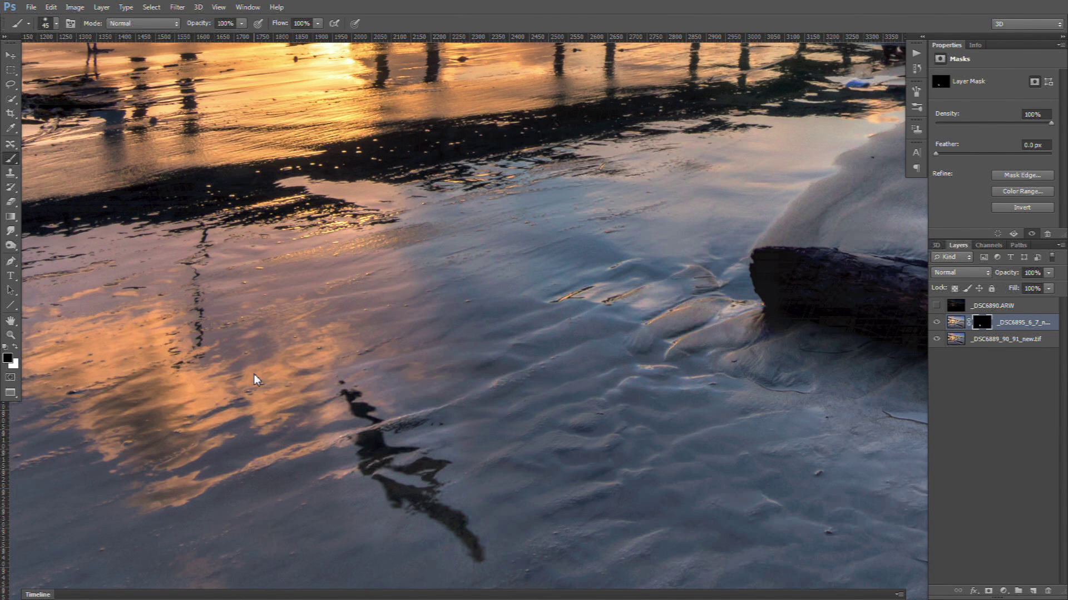
key("bracketright")
key("bracketright")
left_click(242, 23)
left_click_drag(233, 36, 210, 36)
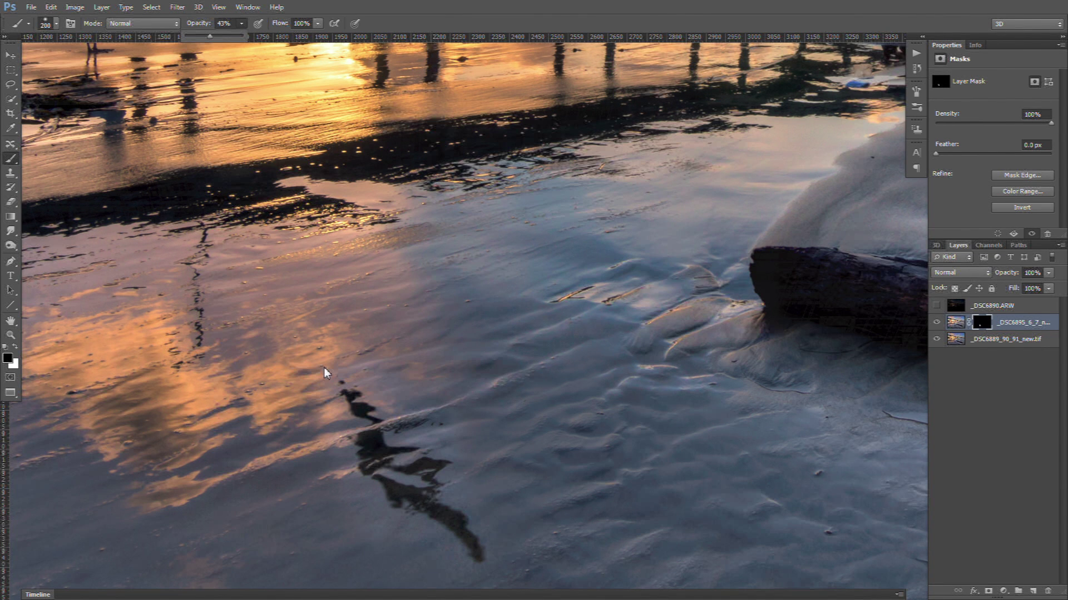
left_click(300, 413)
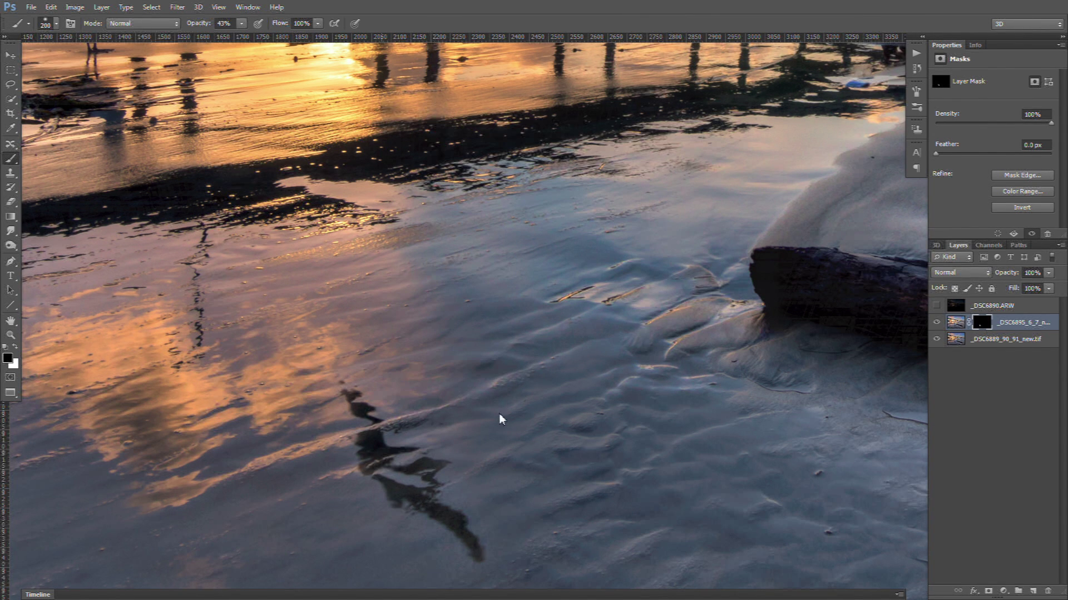
Fit the photo on screen and toggle the gull layer to check the blend.
double_click(11, 321)
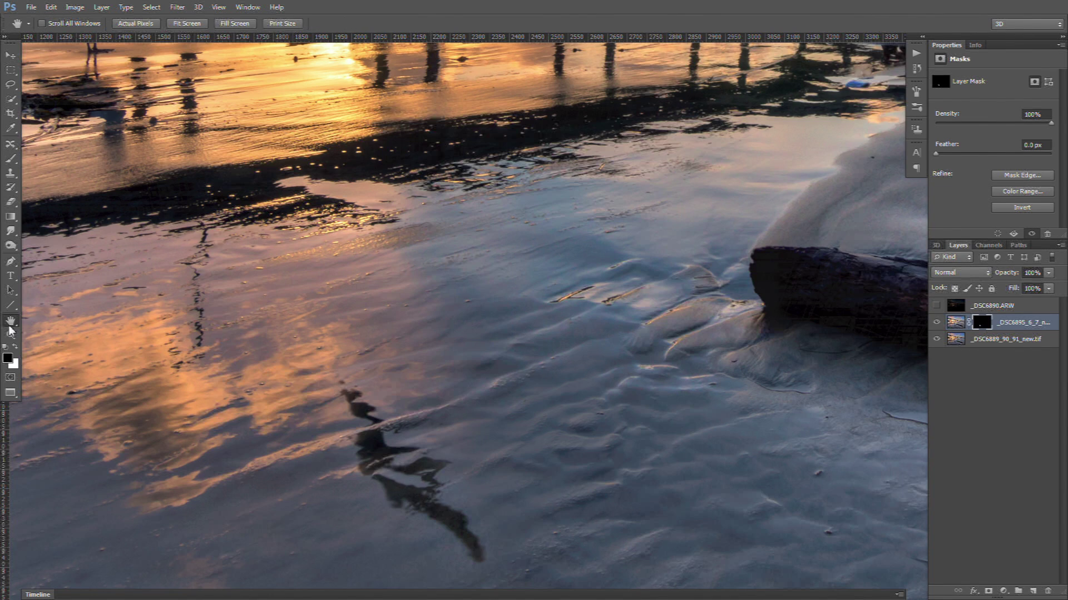
left_click(937, 324)
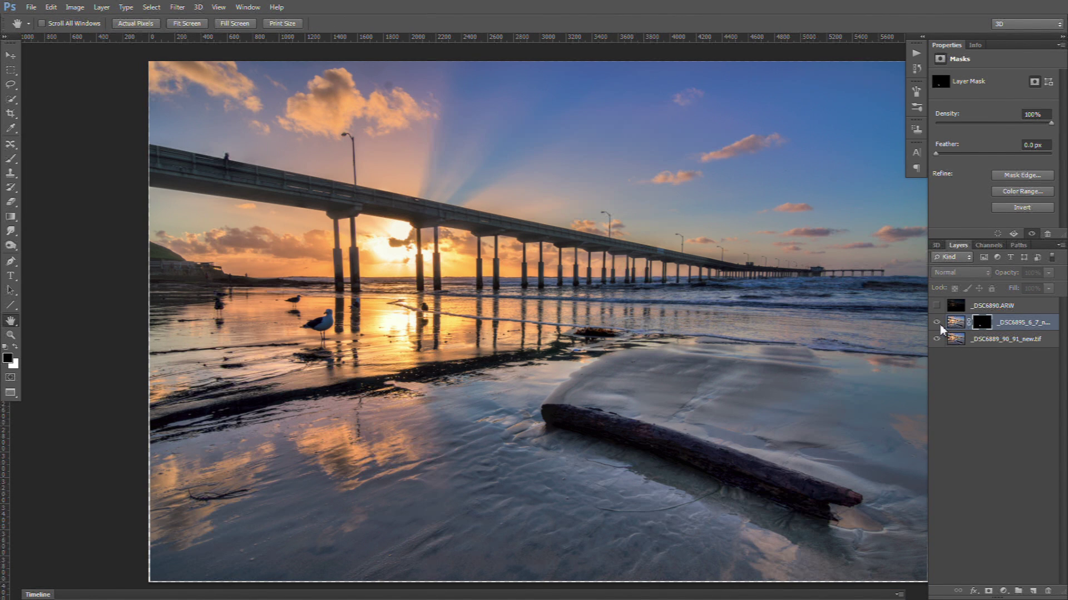
left_click(937, 323)
left_click(937, 323)
left_click(938, 324)
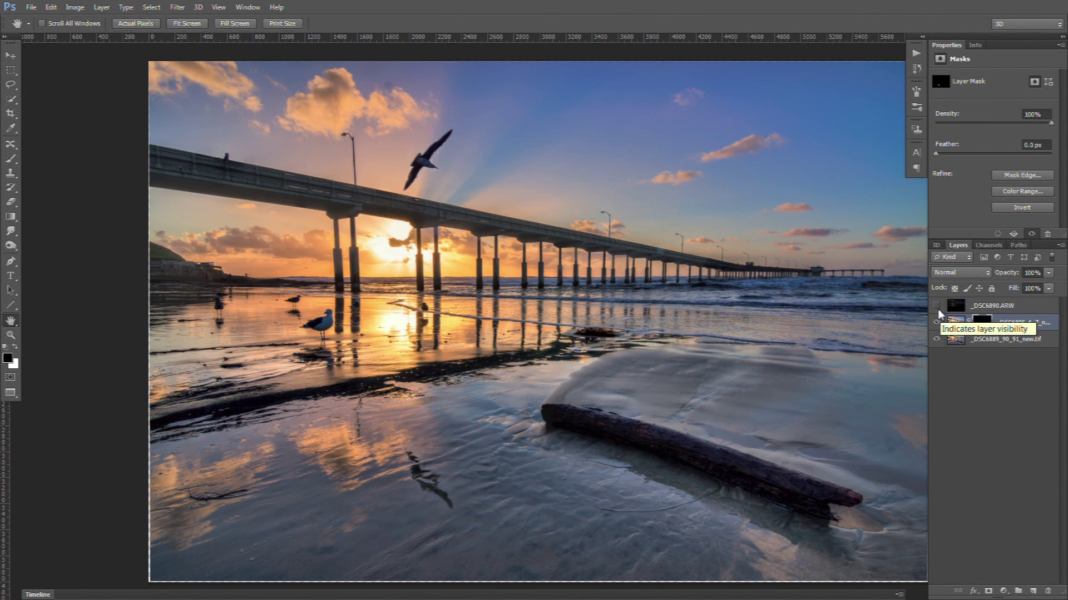
Show and select the _DSC6890.ARW layer and set its blend mode to Hard Light.
left_click(938, 306)
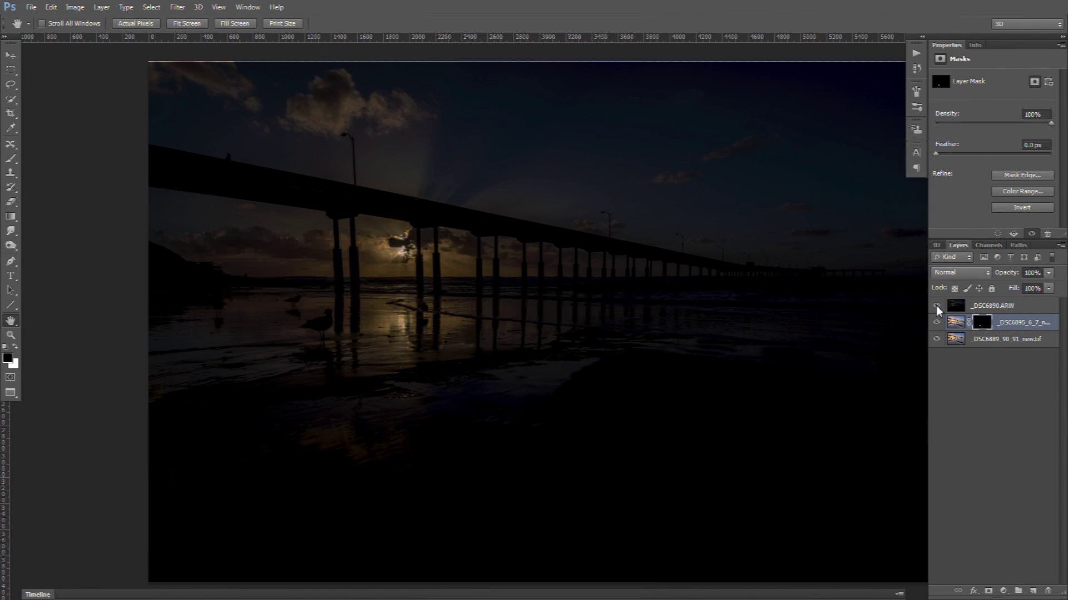
left_click(937, 307)
left_click(1008, 311)
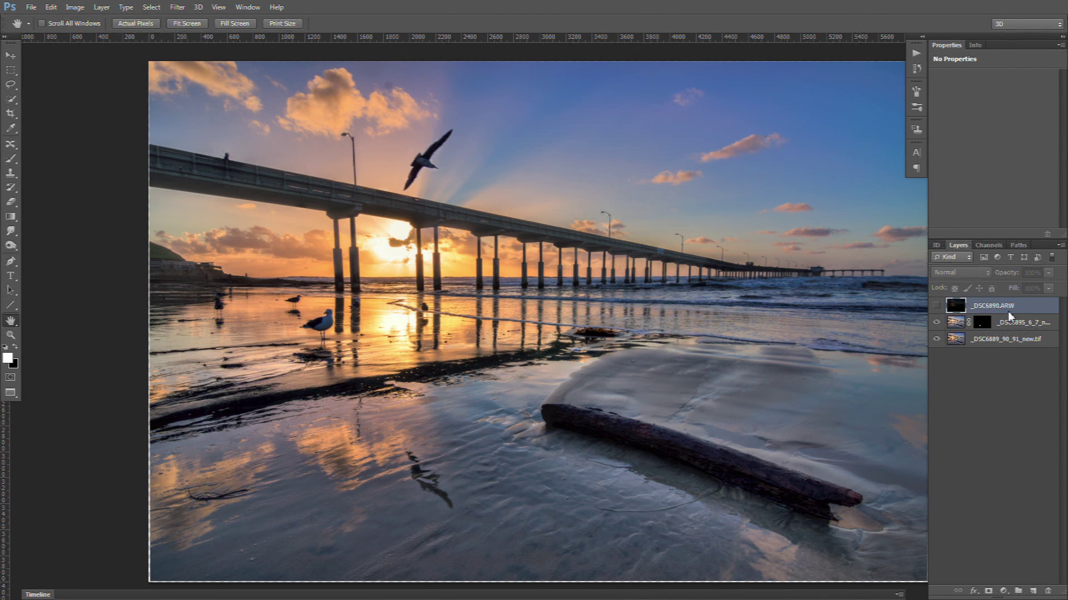
left_click(937, 306)
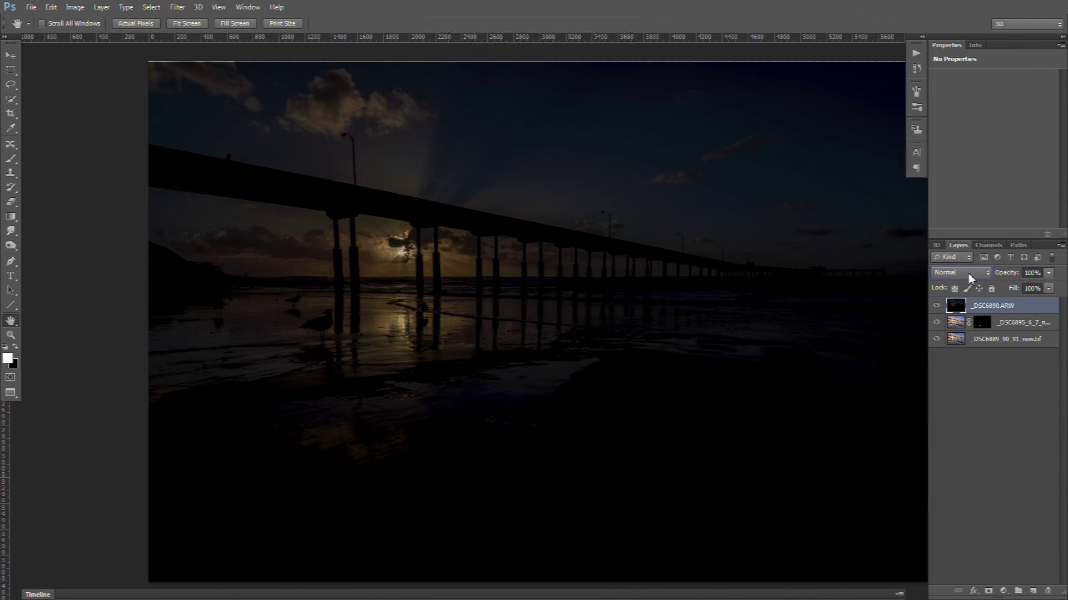
left_click(968, 278)
left_click(948, 190)
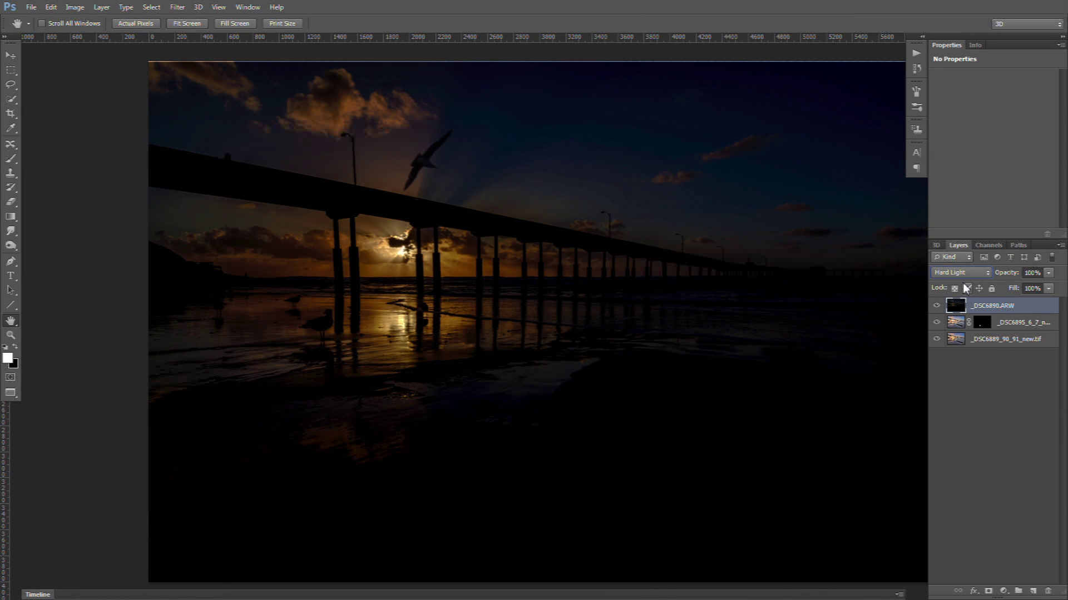
Try Soft Light, return to Hard Light, and toggle the layer to compare.
key("Up")
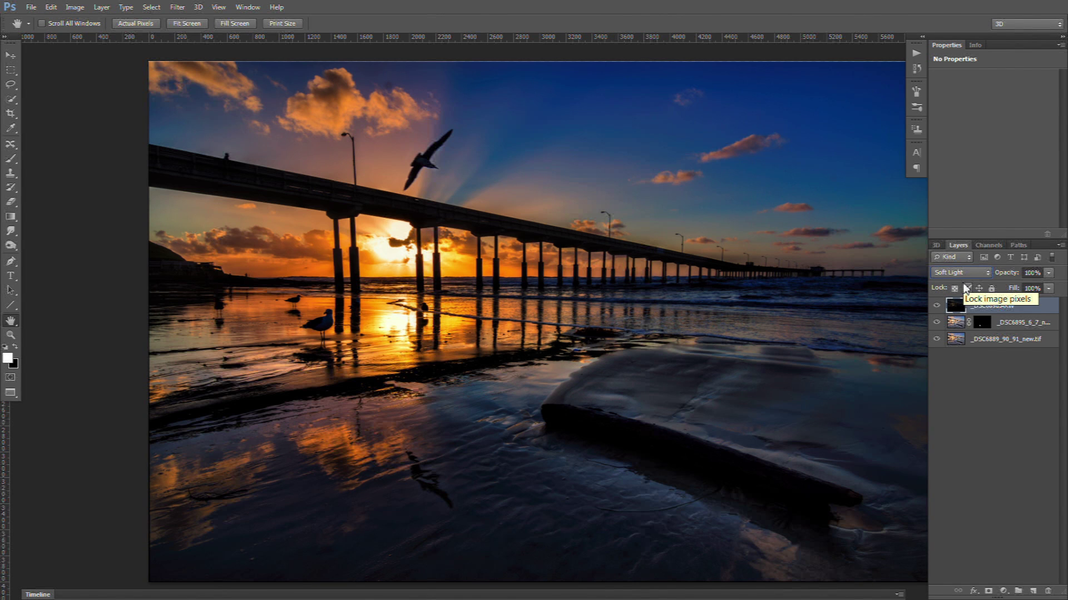
key("Down")
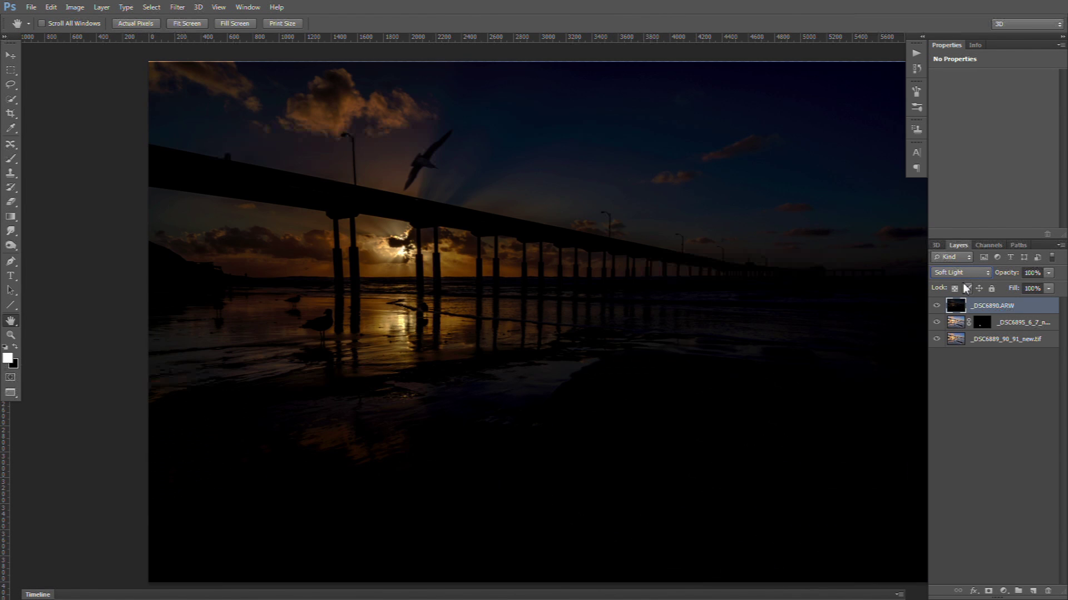
key("Up")
key("Down")
left_click(937, 306)
left_click(937, 306)
left_click(937, 306)
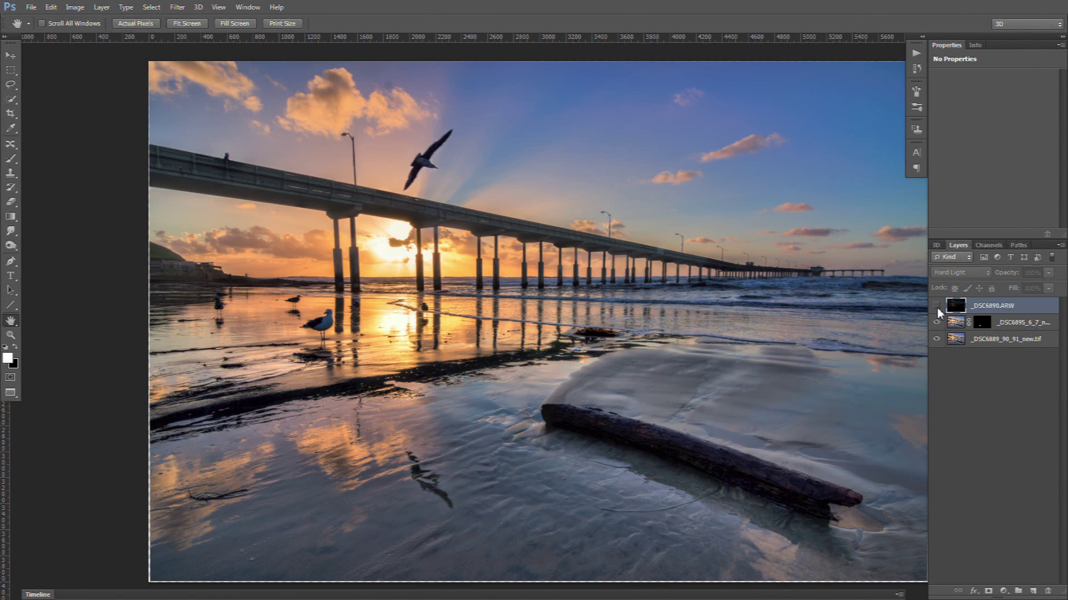
left_click(936, 306)
left_click(960, 272)
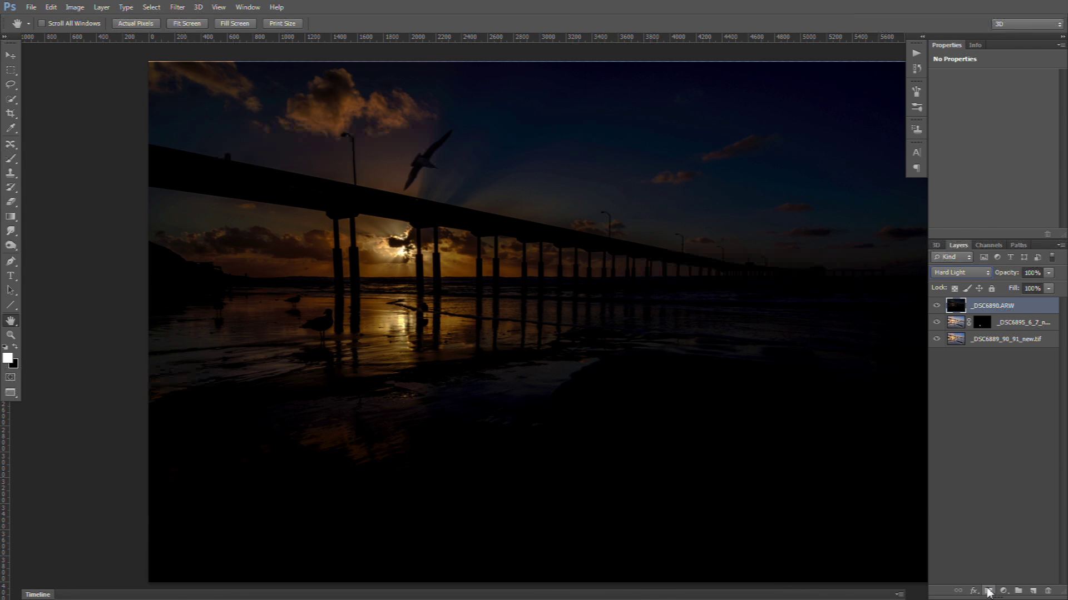
Add an inverted black mask to the dark layer and use a 500 px brush at about 16% opacity.
left_click(988, 592)
key("x")
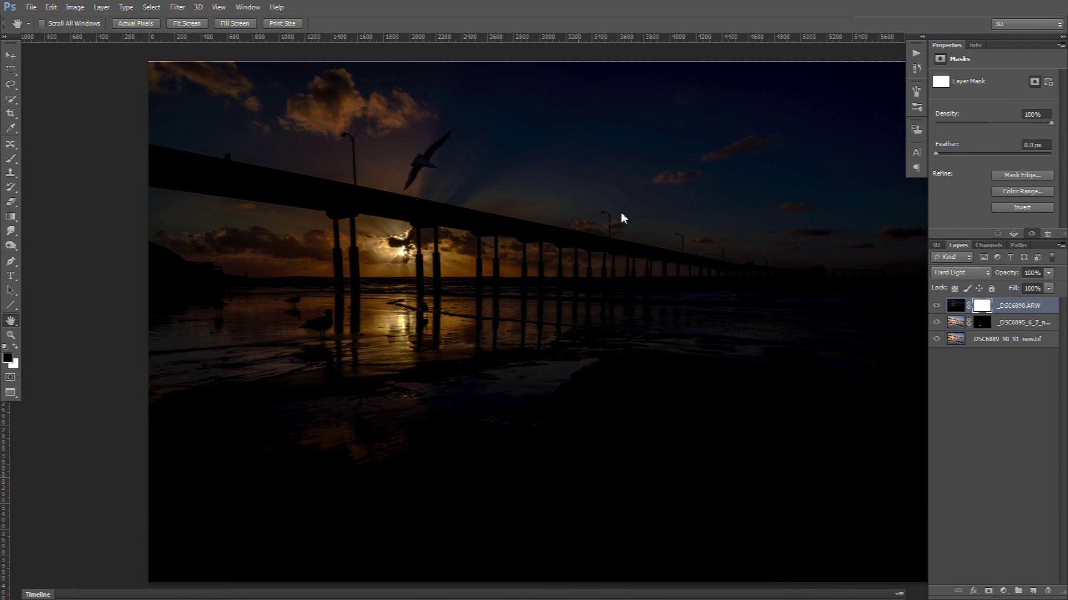
key("ctrl+i")
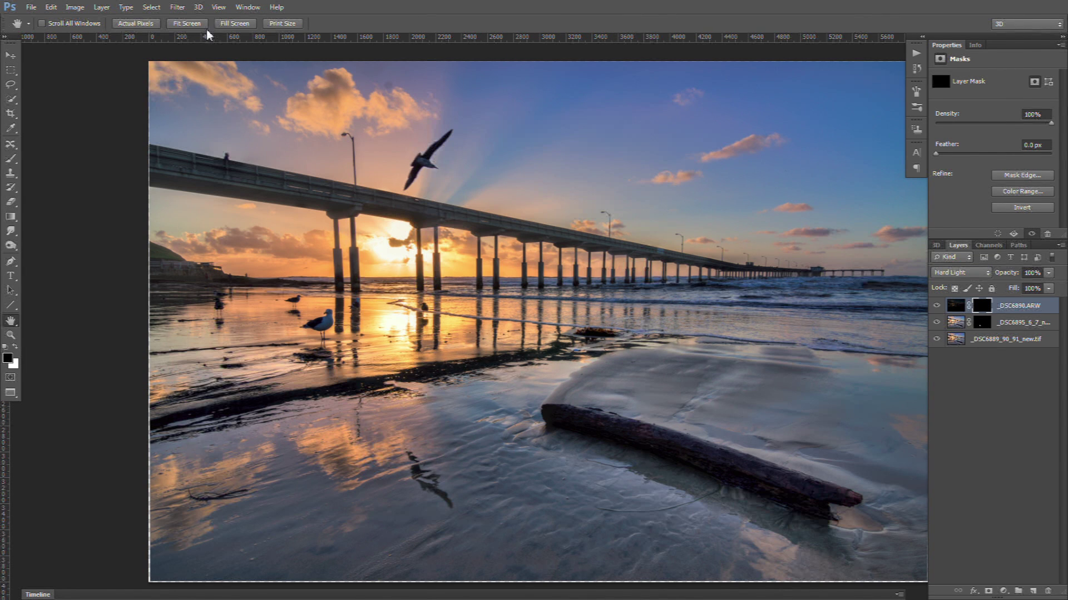
left_click(10, 158)
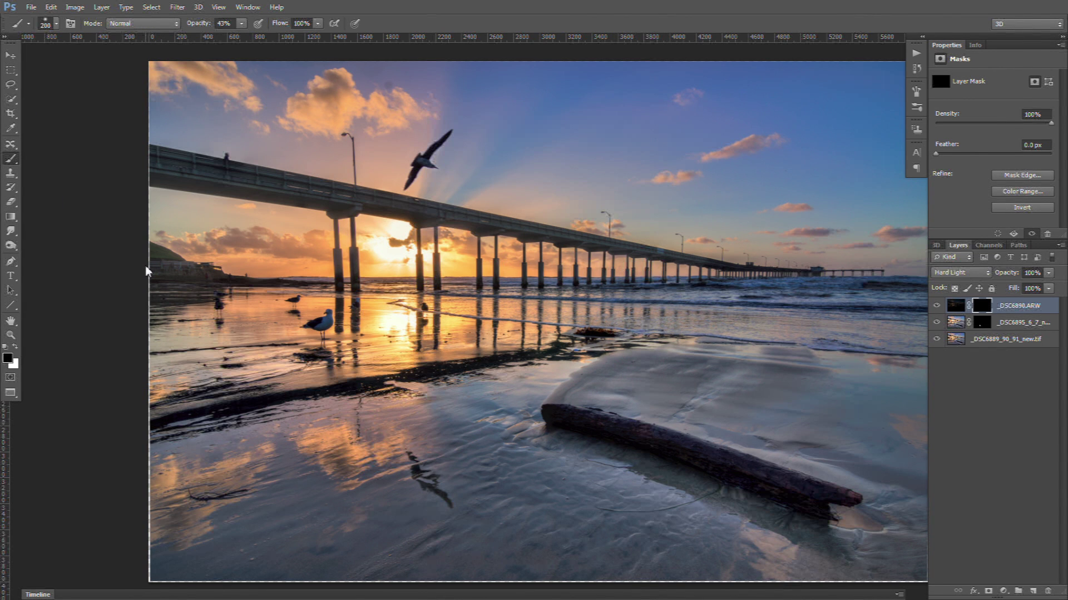
key("bracketright")
left_click_drag(242, 23, 227, 40)
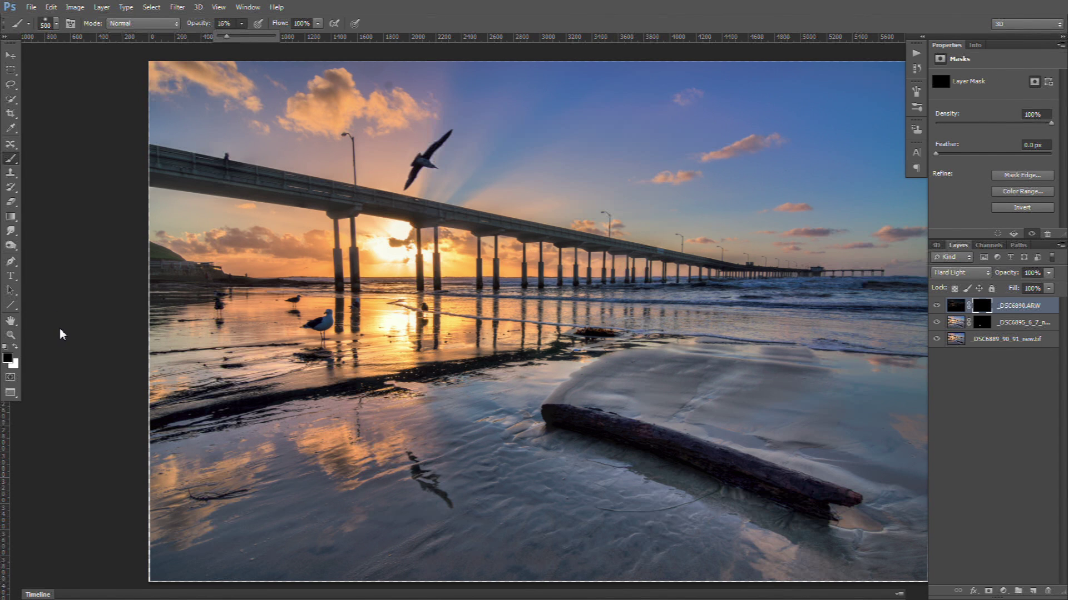
Paint white over the sun's glow, the pier pilings and the clouds left of the sun.
key("x")
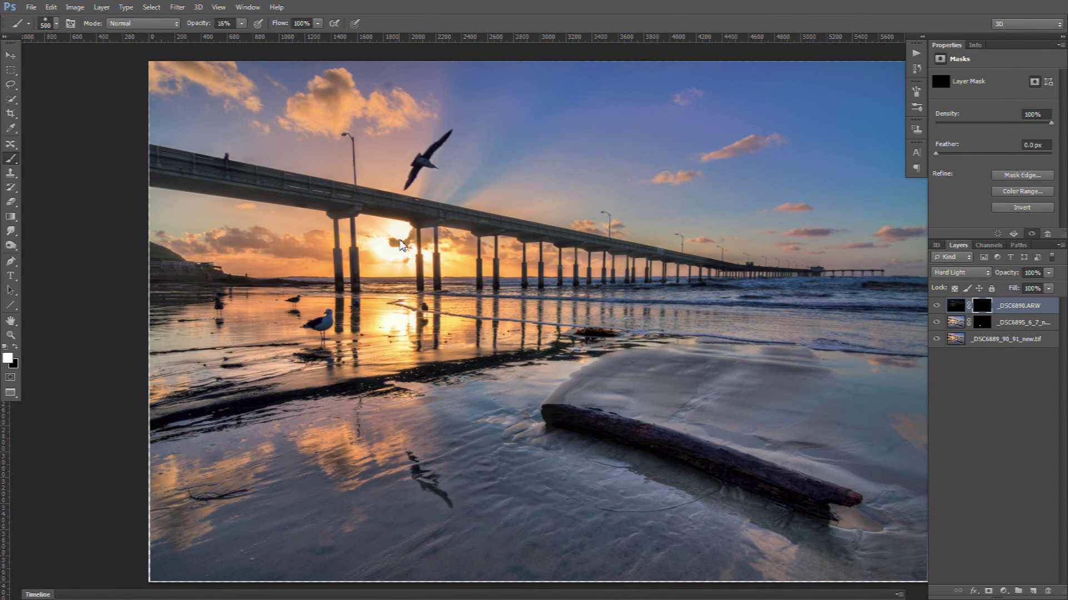
left_click(402, 250)
left_click(399, 251)
left_click(398, 251)
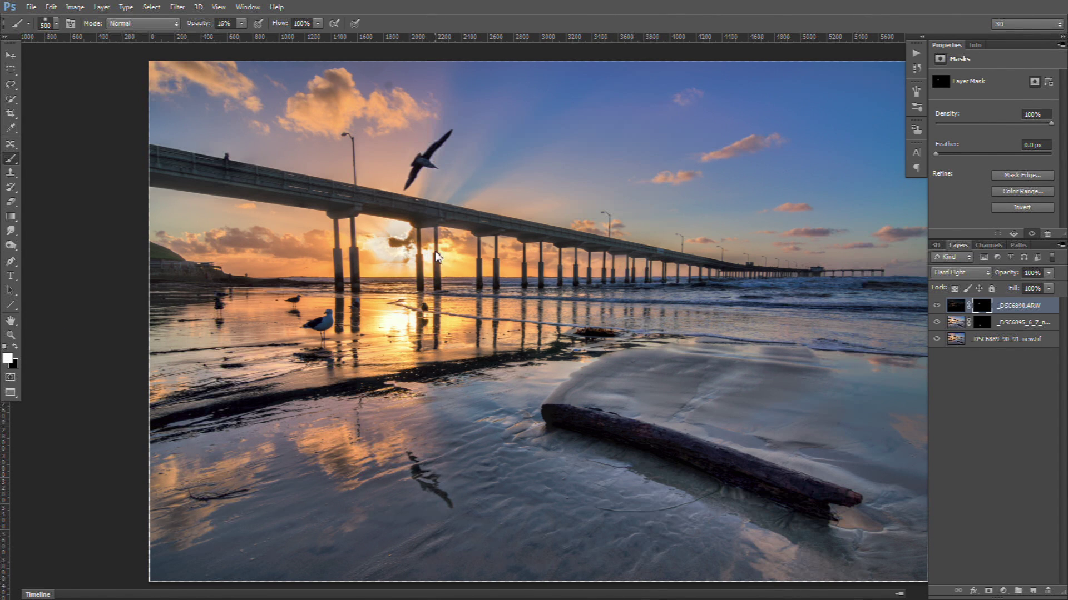
key("bracketleft")
left_click(429, 247)
left_click(425, 254)
left_click(451, 245)
left_click(464, 253)
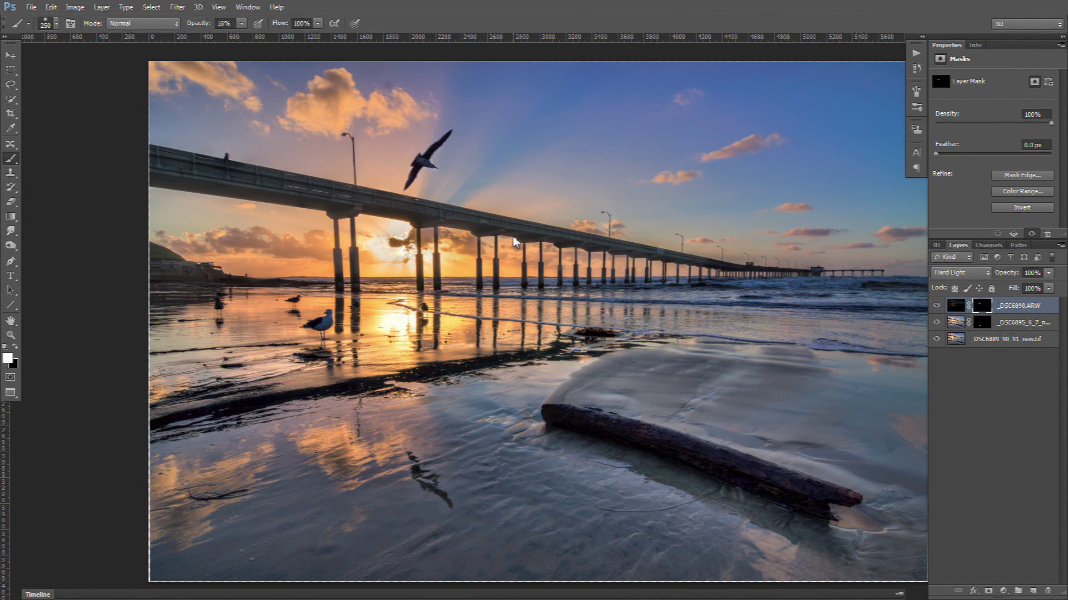
left_click(489, 253)
left_click(509, 256)
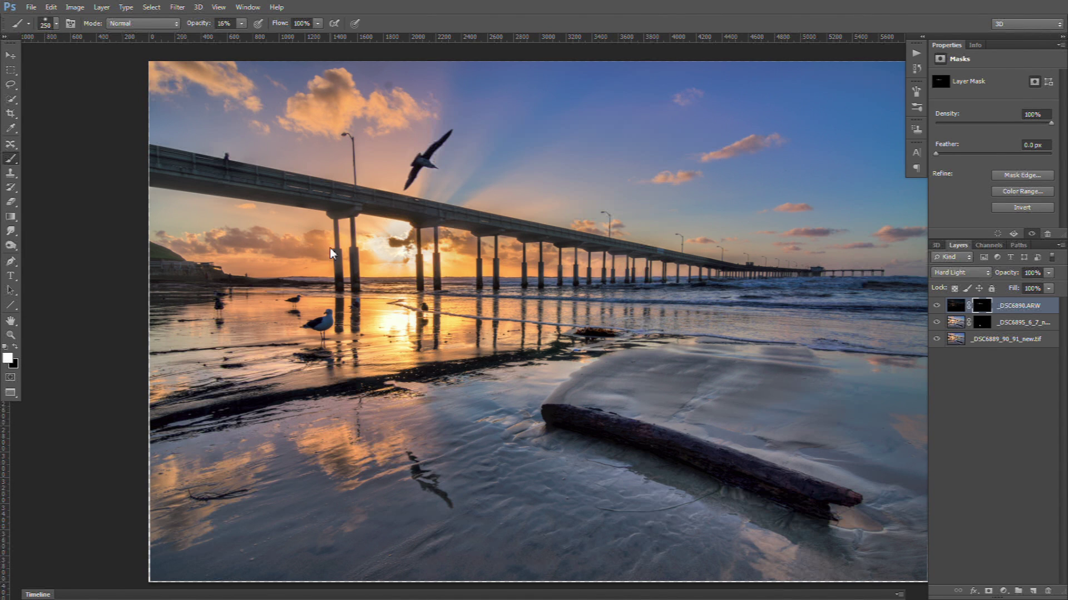
mouse_move(269, 258)
left_mouse_down()
mouse_move(219, 238)
mouse_move(179, 245)
mouse_move(276, 275)
mouse_move(475, 271)
left_mouse_up()
Set the brush to 600 px at 8% opacity and switch to painting black.
key("bracketright")
key("bracketright")
key("bracketright")
key("bracketright")
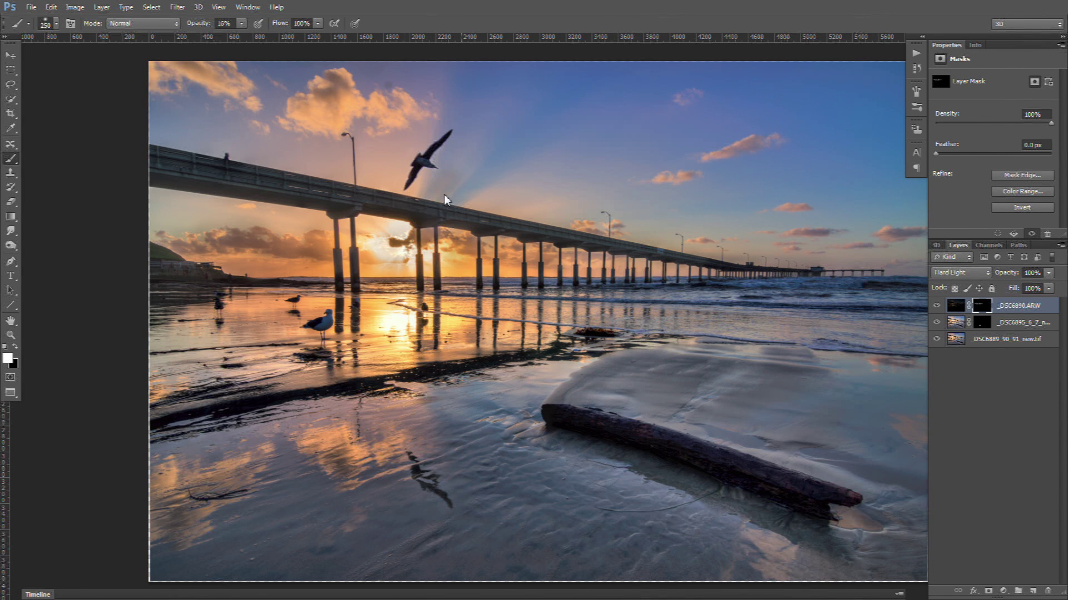
left_click(234, 25)
left_click_drag(243, 23, 235, 40)
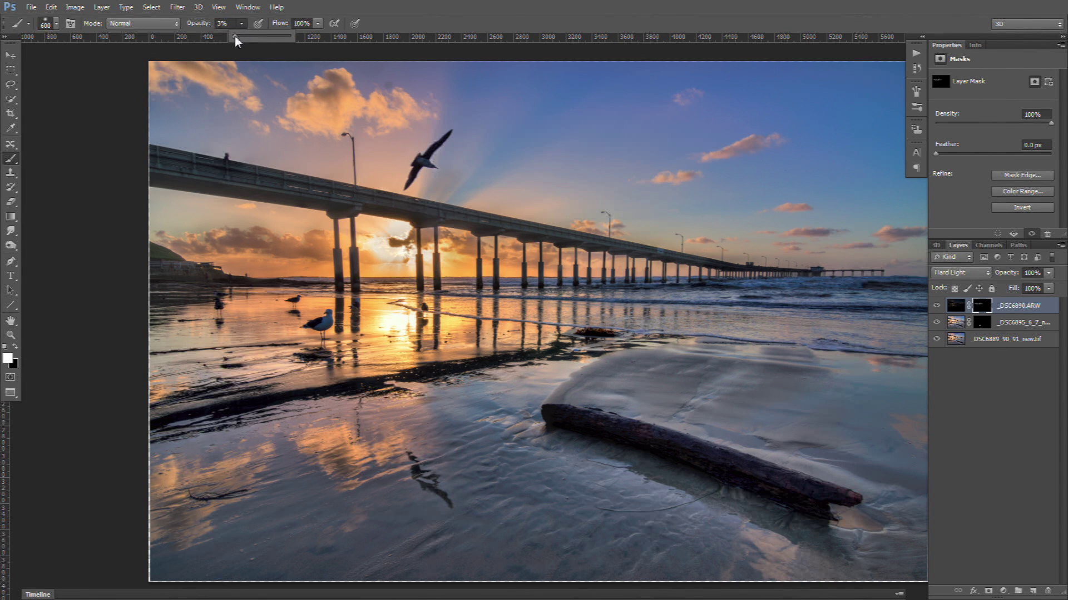
left_click(390, 120)
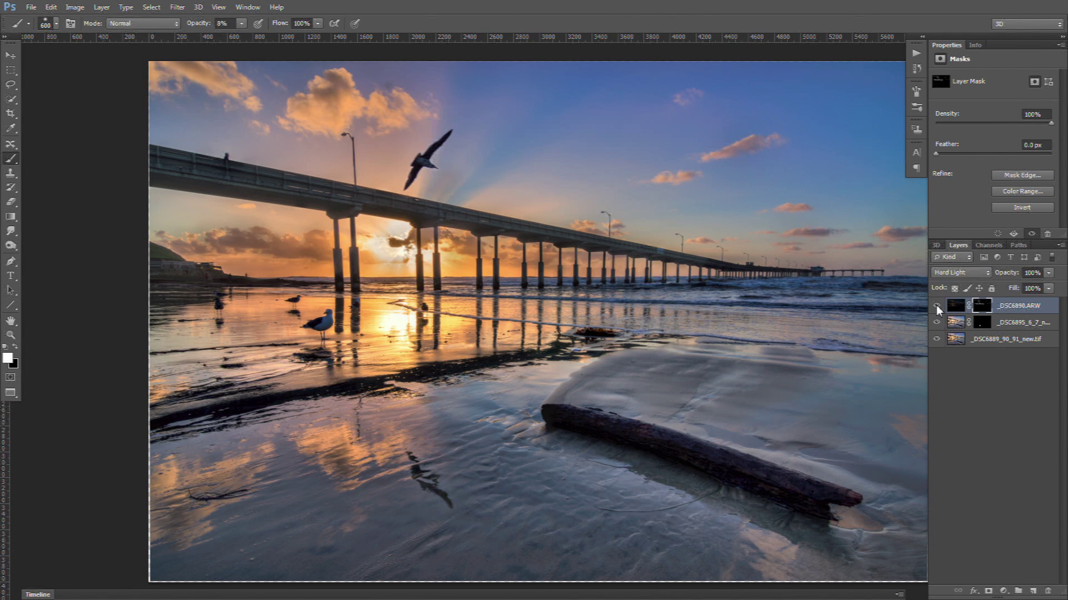
key("x")
Toggle the dark layer on and off to compare, and shrink the brush to 175 px.
left_click(937, 306)
left_click(937, 306)
left_click(937, 305)
left_click(937, 306)
left_click(937, 305)
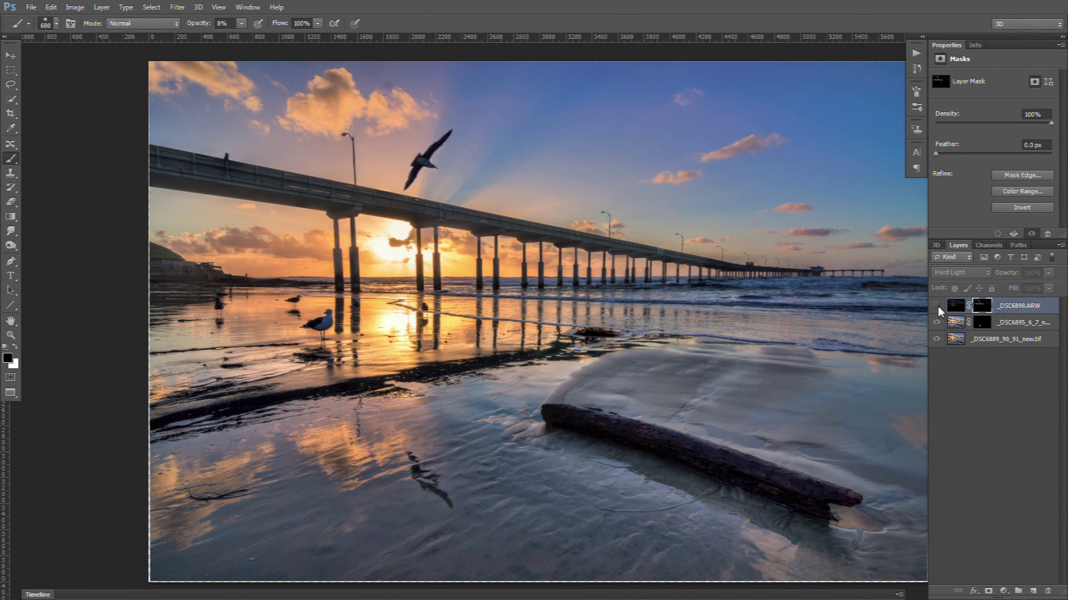
left_click(937, 306)
left_click(937, 306)
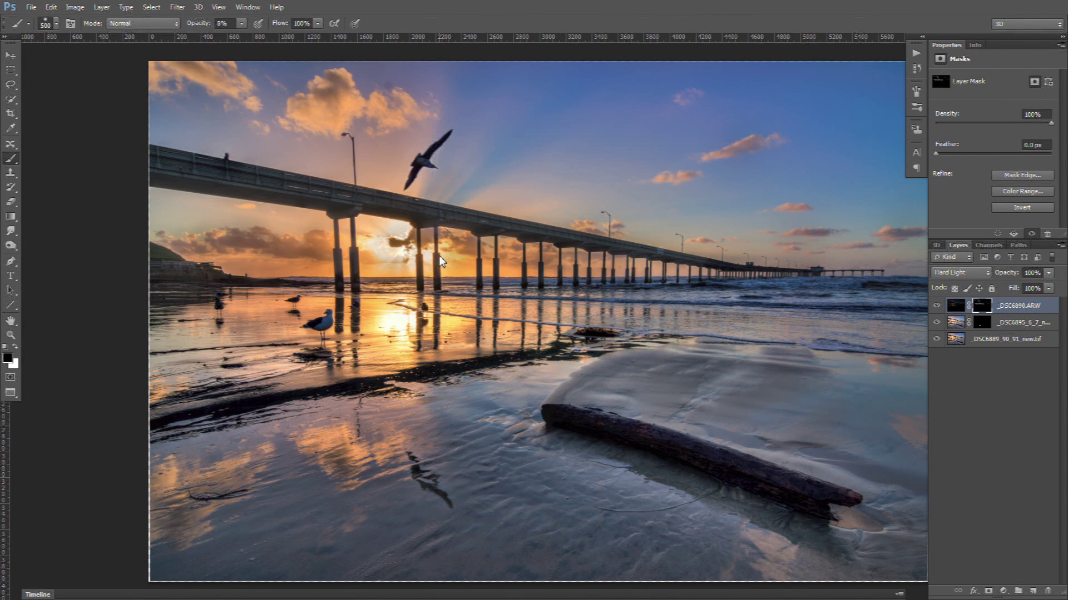
key("bracketleft")
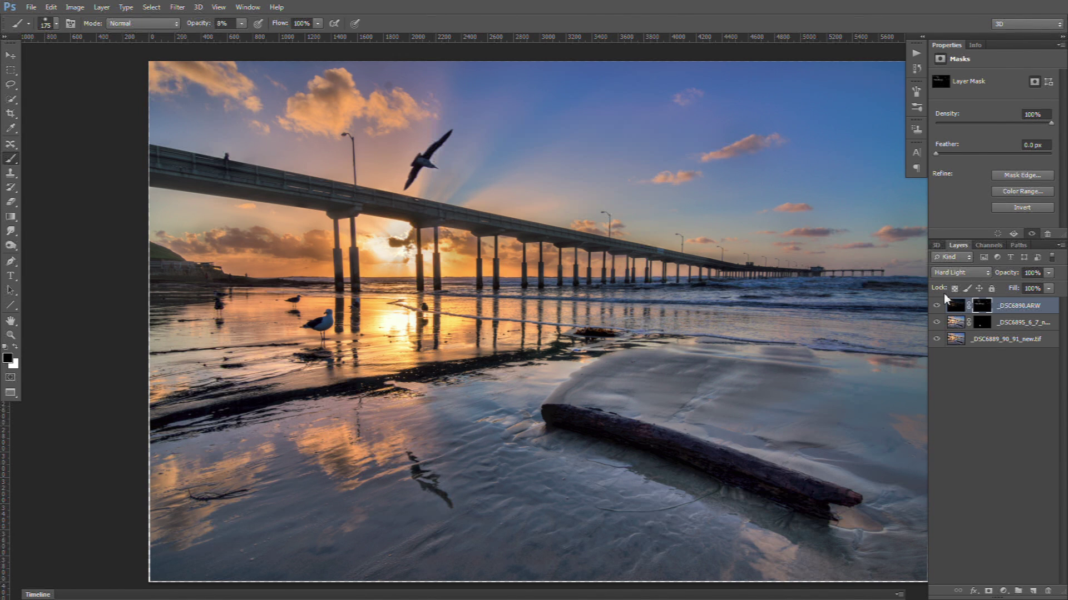
Compare the sun area again, then duplicate _DSC6890.ARW together with its mask.
left_click(937, 306)
left_click(937, 306)
left_click(937, 305)
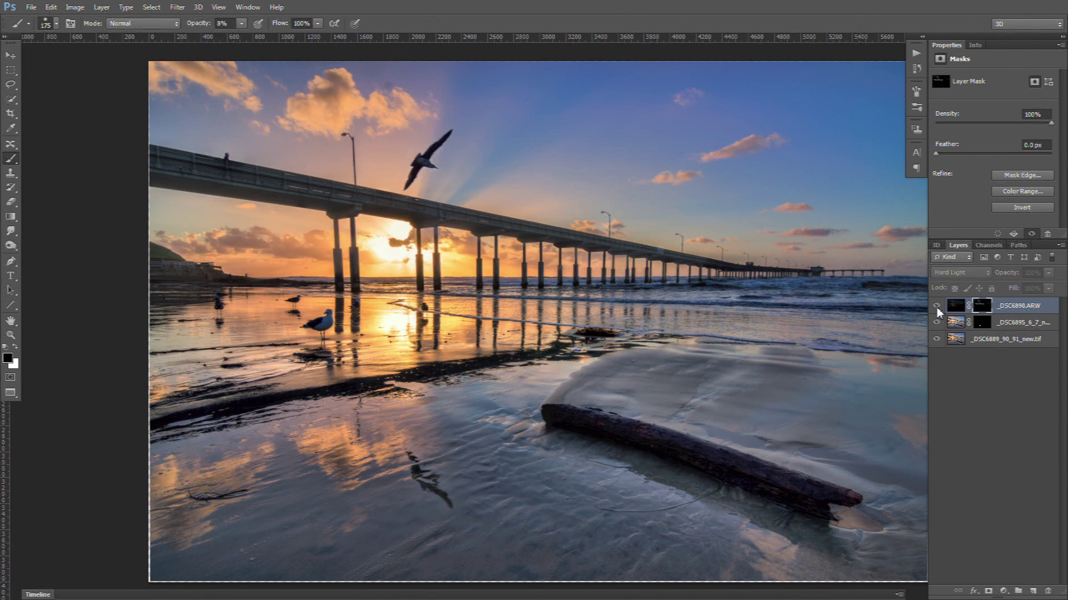
left_click(937, 306)
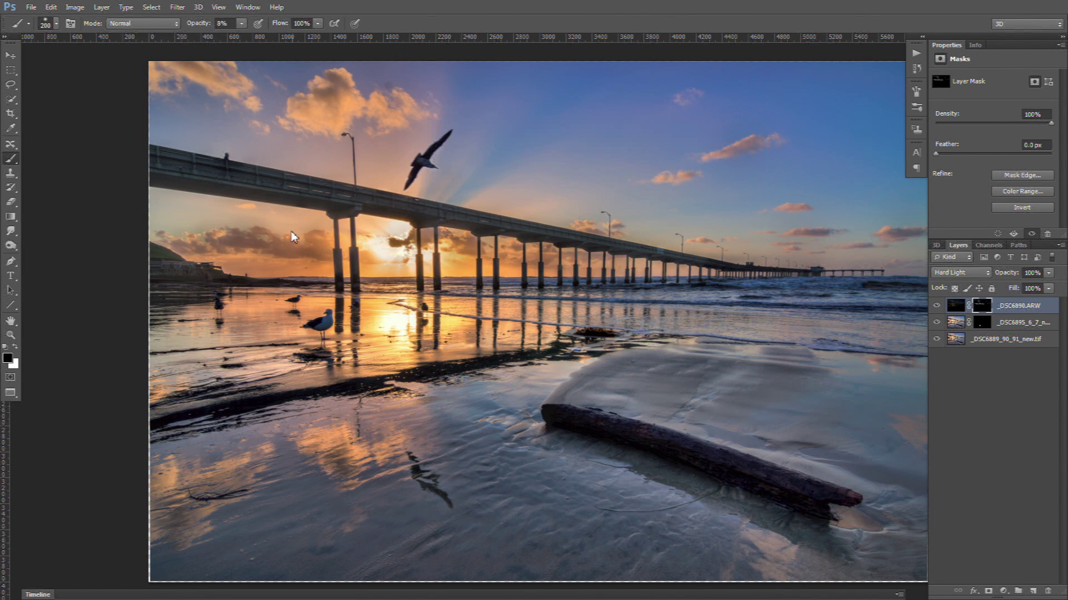
key("bracketright")
left_click_drag(1013, 309, 1036, 595)
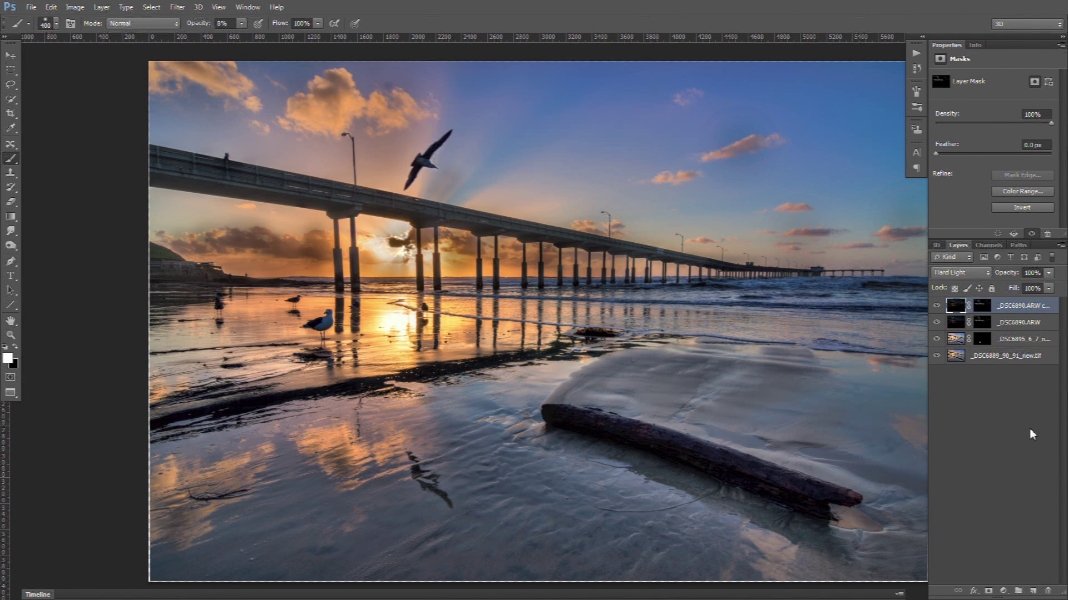
Apply the copy layer's mask permanently and toggle the copy to compare.
right_click(981, 310)
left_click(979, 346)
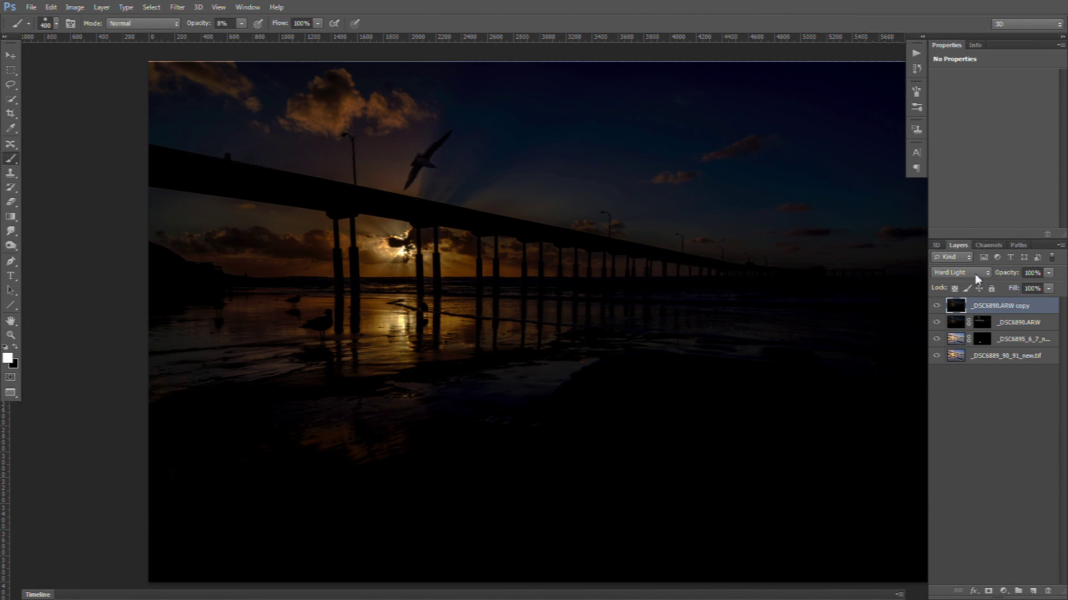
left_click(936, 306)
left_click(937, 306)
left_click(936, 306)
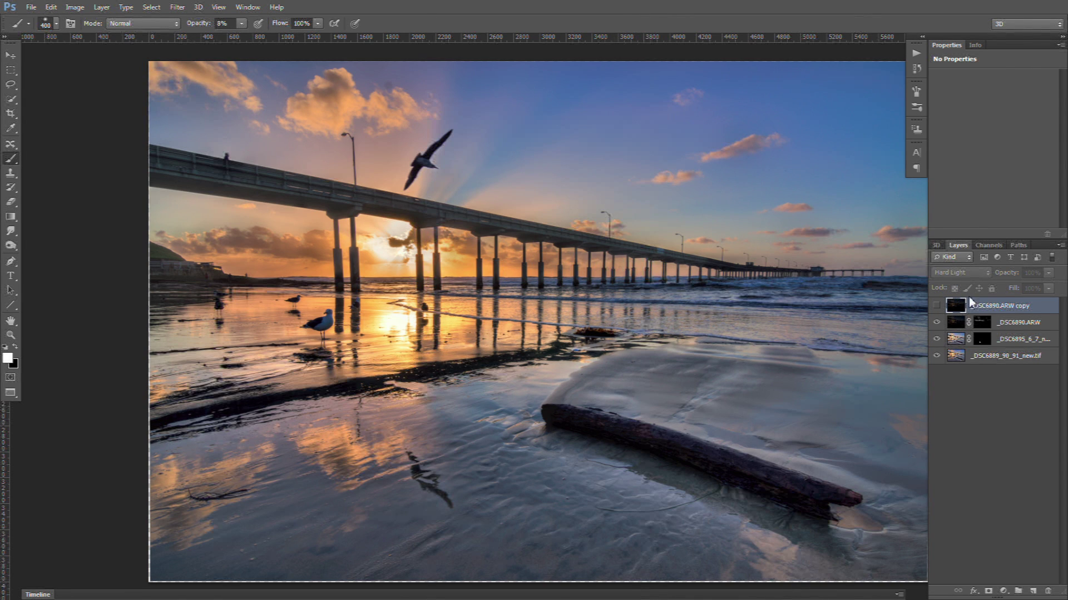
left_click(937, 306)
Set the copy layer to Soft Light blending at about 54% opacity.
left_click(960, 272)
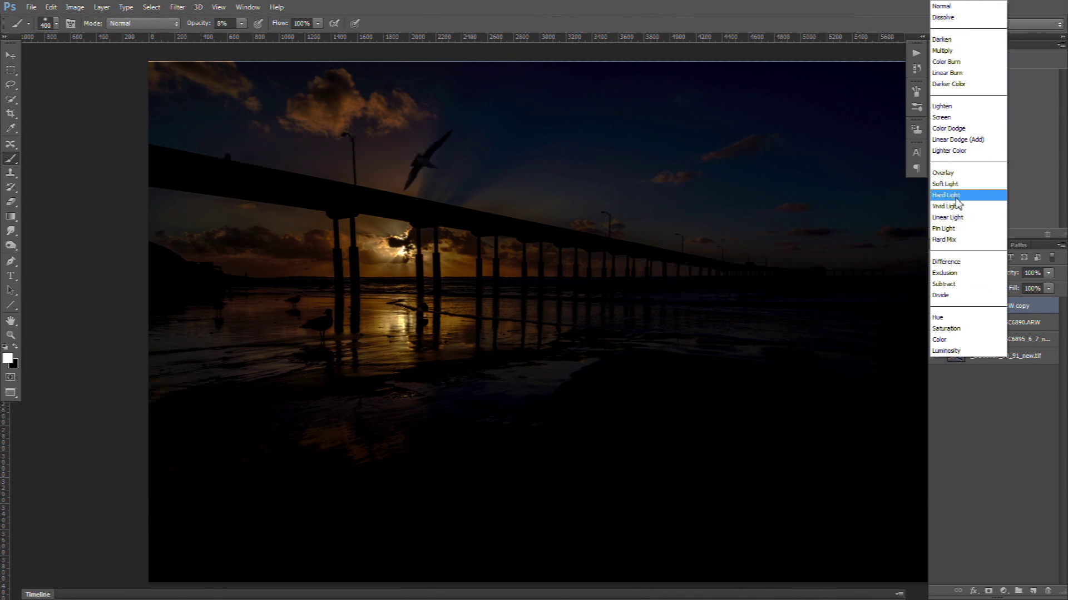
left_click(955, 184)
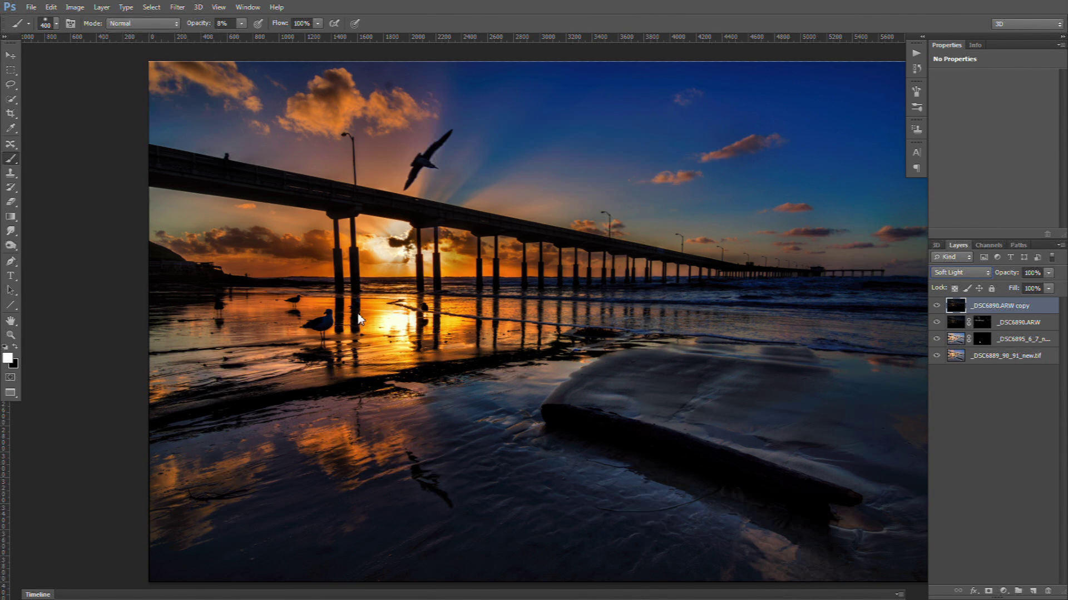
left_click(1048, 288)
left_click_drag(1046, 288, 1028, 289)
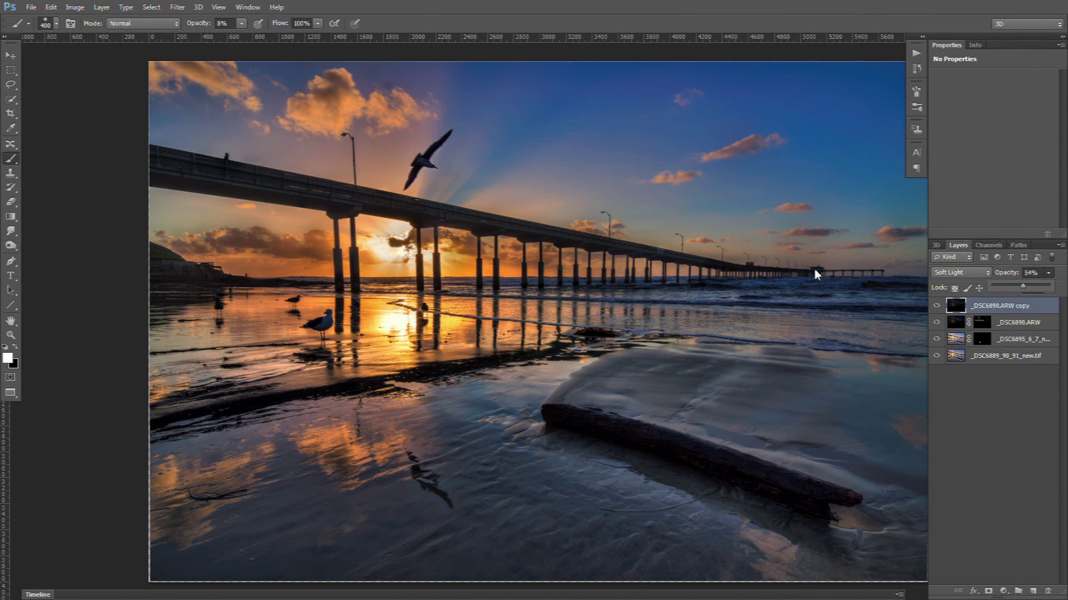
Add an inverted black mask and paint white over the sun and lower-left reflections.
left_click(989, 591)
key("x")
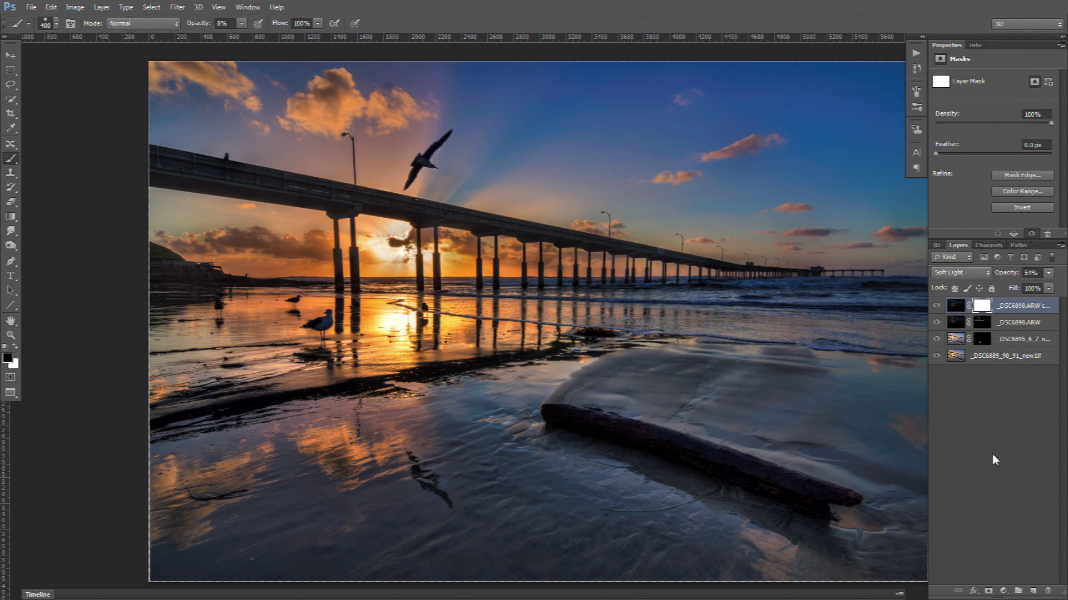
key("ctrl+i")
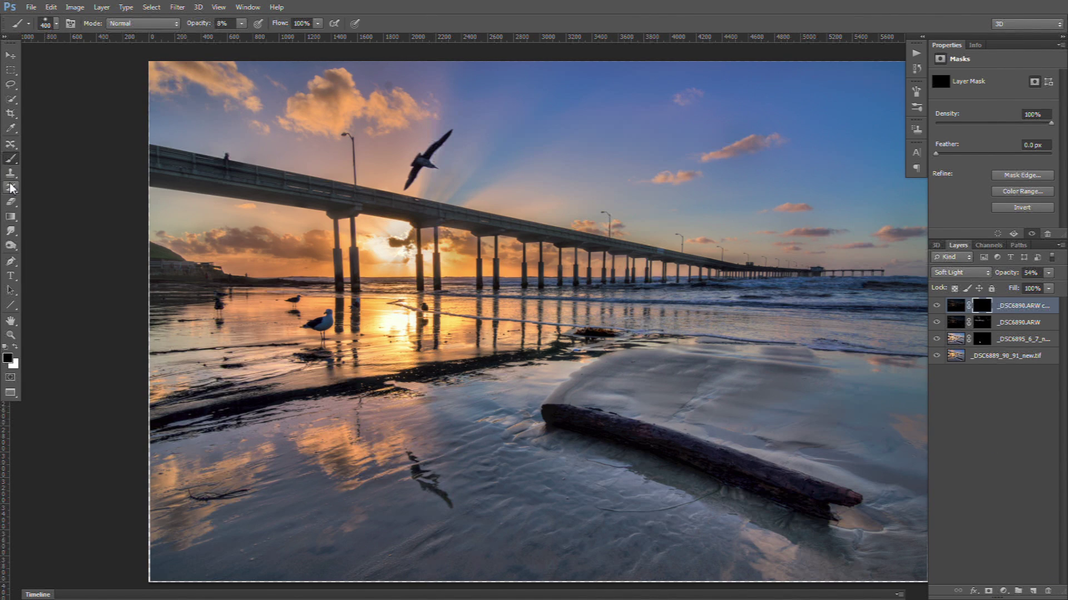
key("x")
left_click_drag(392, 327, 472, 329)
mouse_move(351, 472)
left_mouse_down()
mouse_move(173, 528)
mouse_move(191, 528)
mouse_move(280, 361)
mouse_move(229, 346)
left_mouse_up()
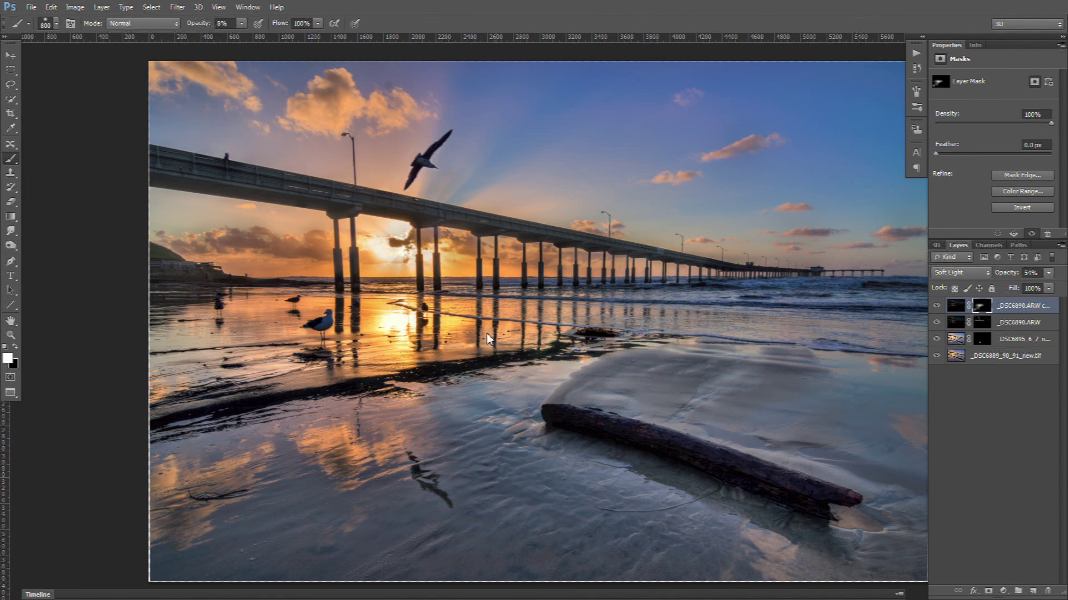
Toggle the Soft Light layer on and off to compare the effect.
left_click(936, 308)
left_click(936, 308)
left_click(936, 308)
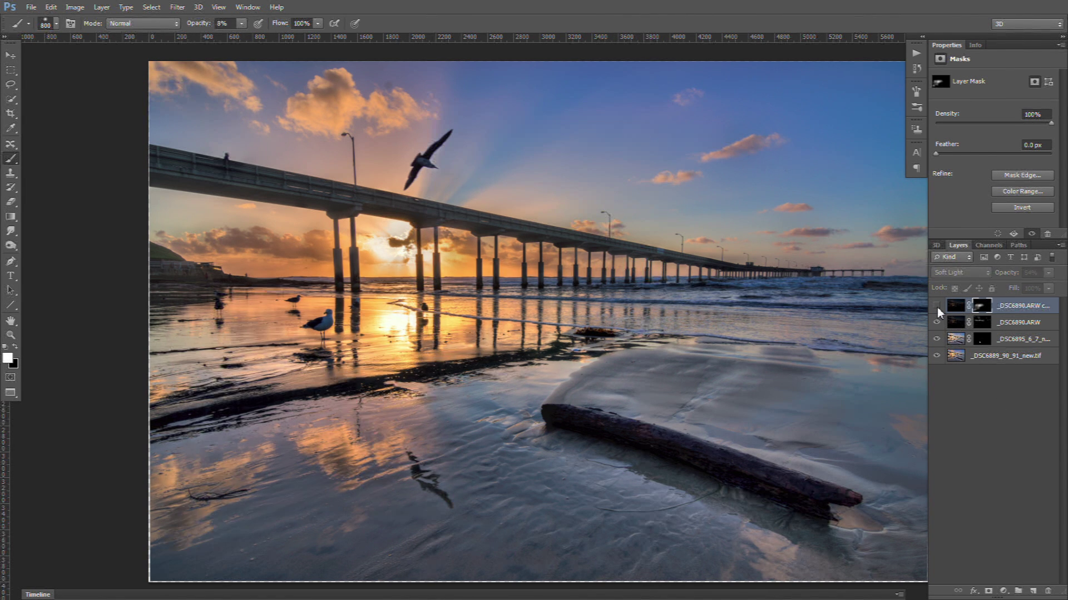
left_click(936, 308)
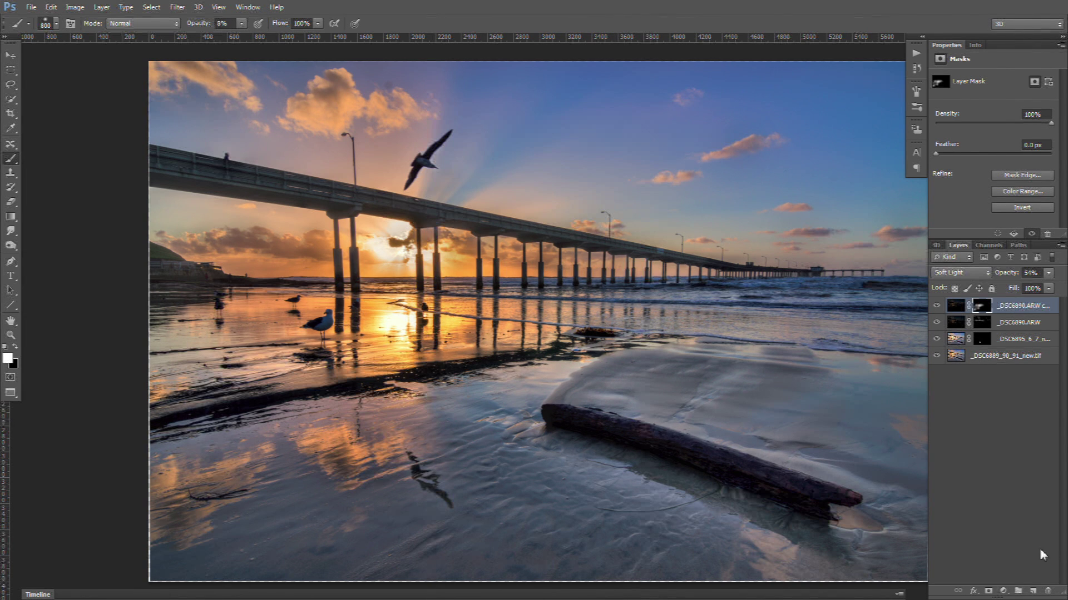
Add an empty Layer 1 on top and choose the Spot Healing Brush.
left_click(1033, 591)
key("f")
key("f")
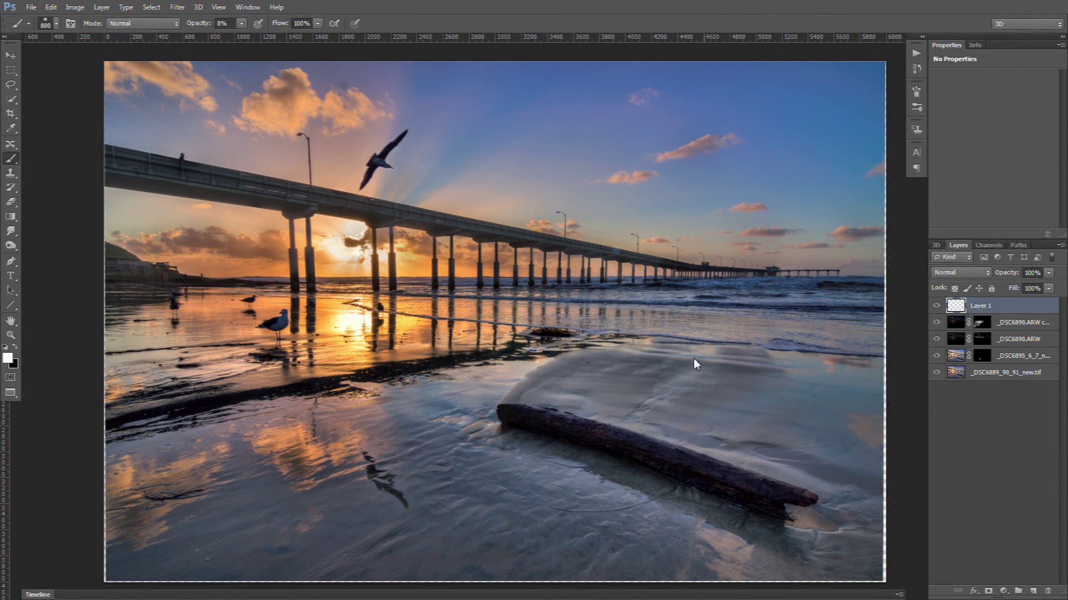
left_click(10, 145)
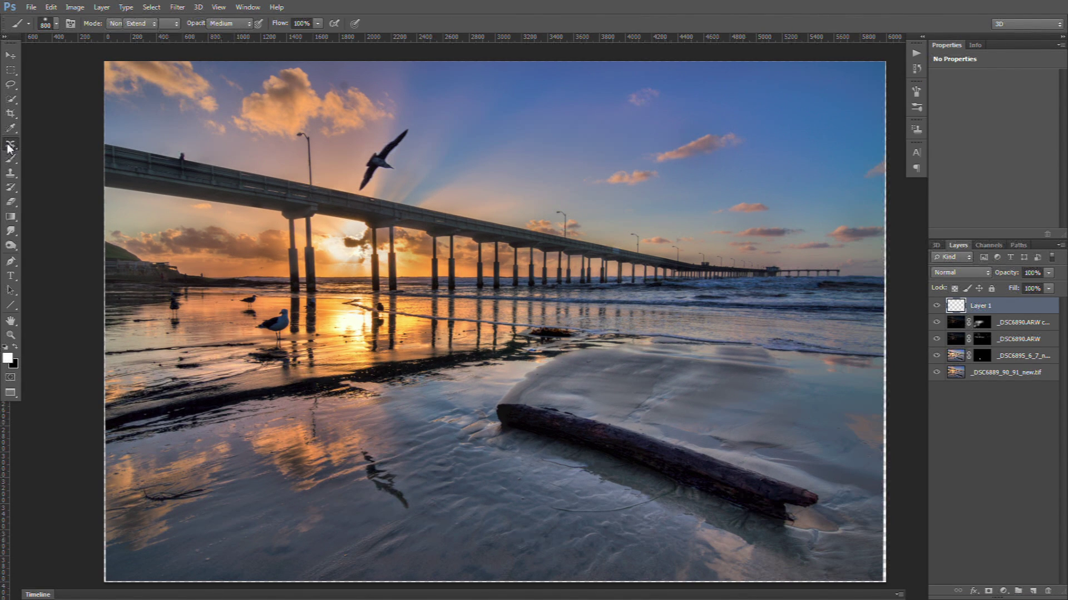
left_click(43, 145)
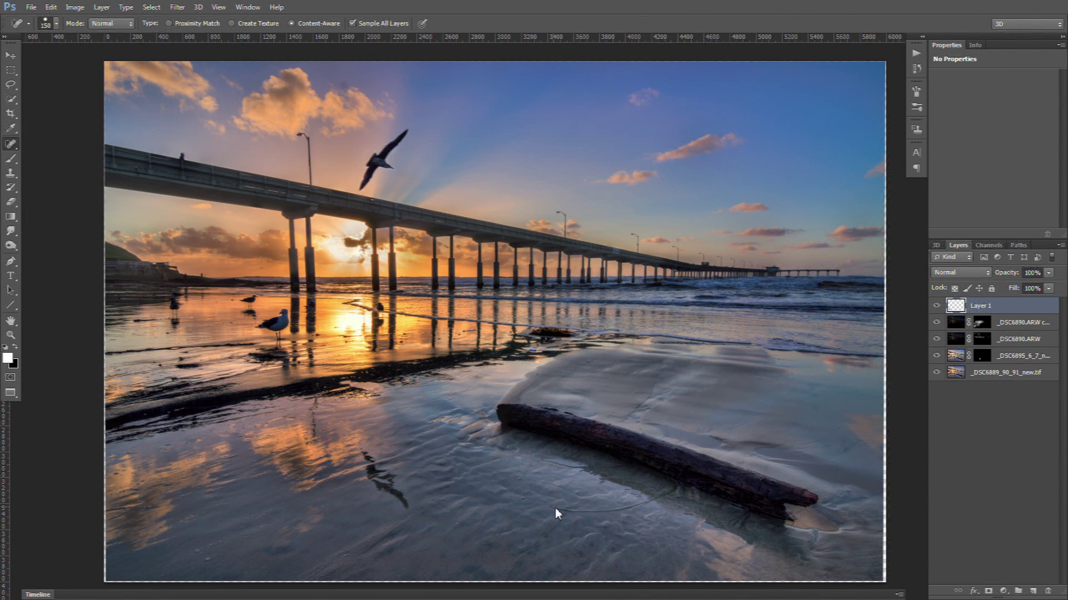
Heal the dark mark in the wet sand and the dark stones in the water.
left_click_drag(555, 508, 622, 509)
key("bracketleft")
mouse_move(815, 346)
left_mouse_down()
mouse_move(772, 341)
mouse_move(866, 339)
mouse_move(843, 340)
left_mouse_up()
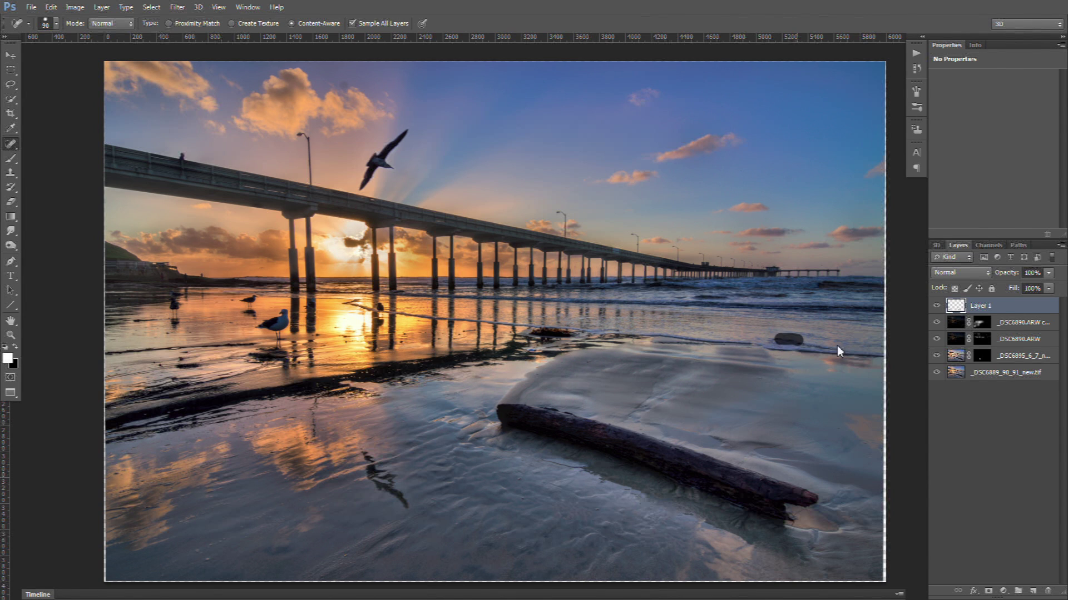
key("ctrl+z")
left_click(606, 328)
left_click(402, 341)
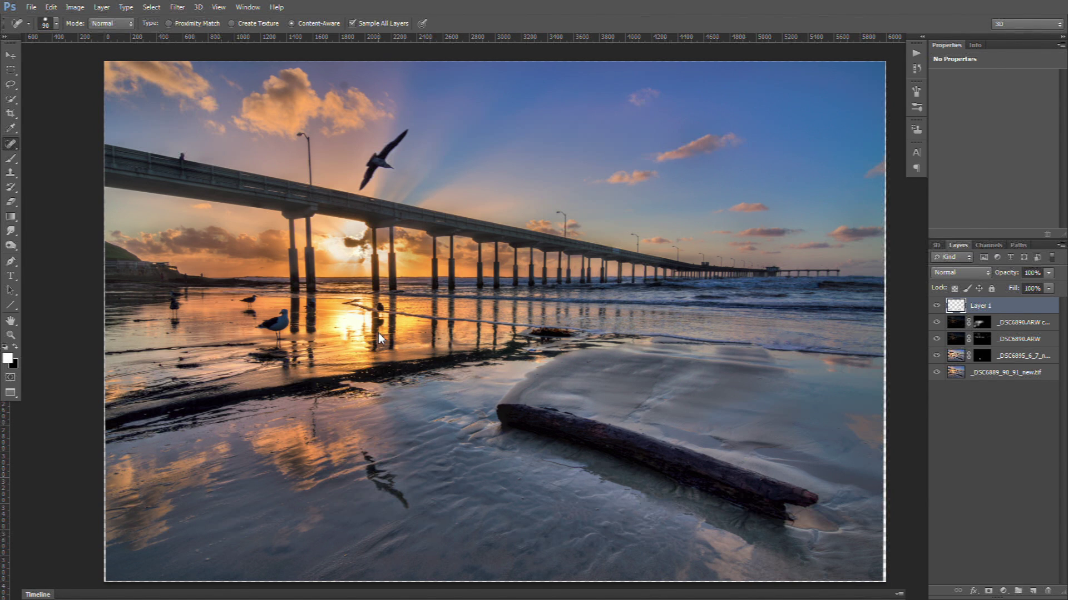
Heal the pier reflection spot, the small standing bird, and dark spots on the sand.
key("bracketright")
key("bracketright")
key("bracketright")
left_click_drag(382, 331, 380, 303)
left_click(247, 302)
left_click(140, 325)
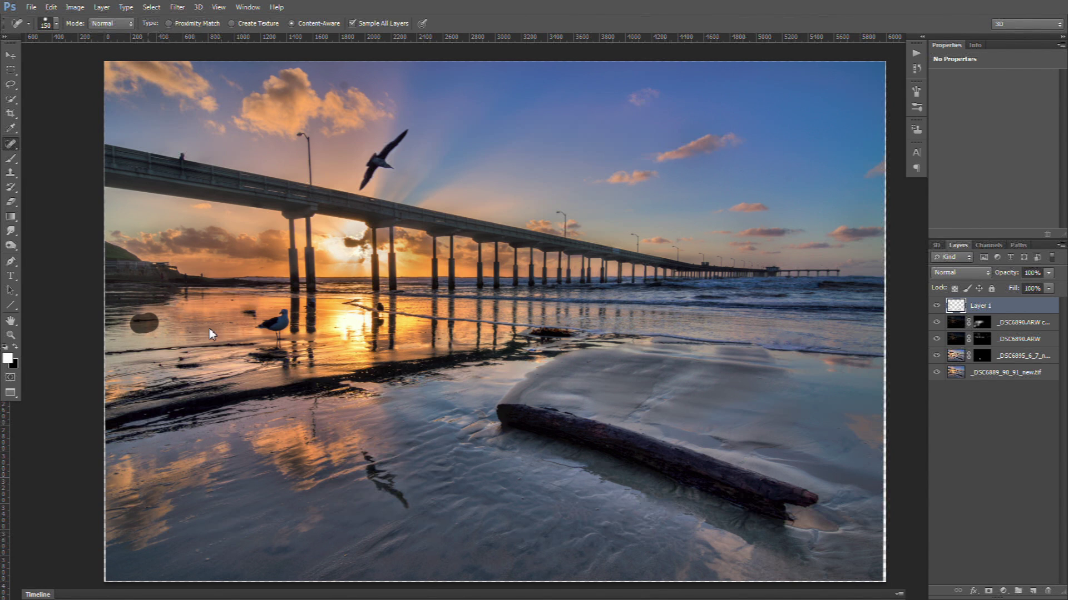
left_click(250, 313)
key("bracketleft")
key("bracketleft")
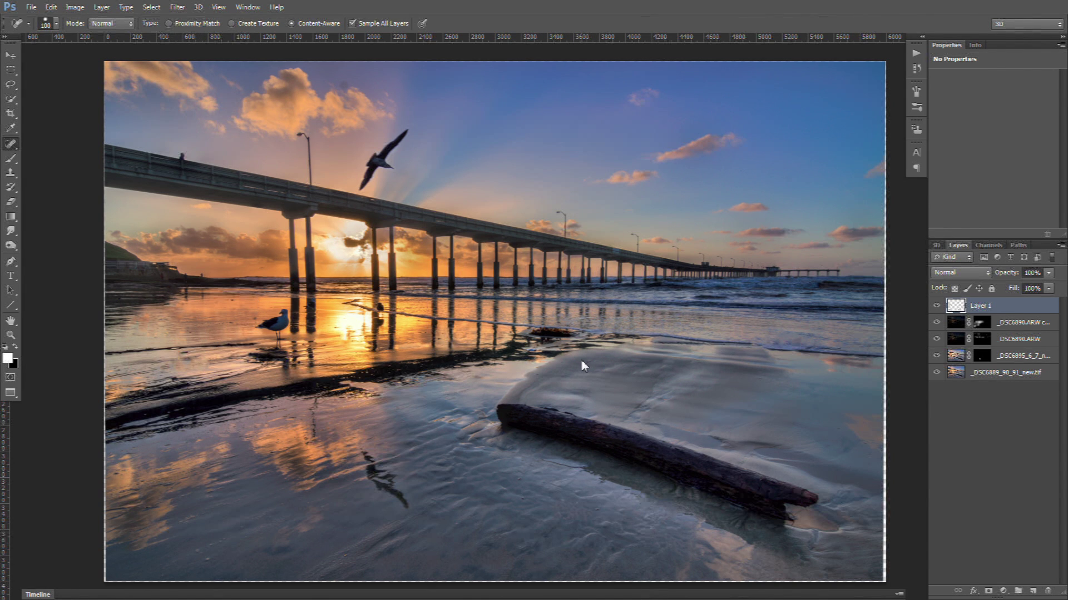
left_click(534, 353)
Add a Warming Filter photo filter at 36% density and invert its mask to hide it.
left_click(1003, 591)
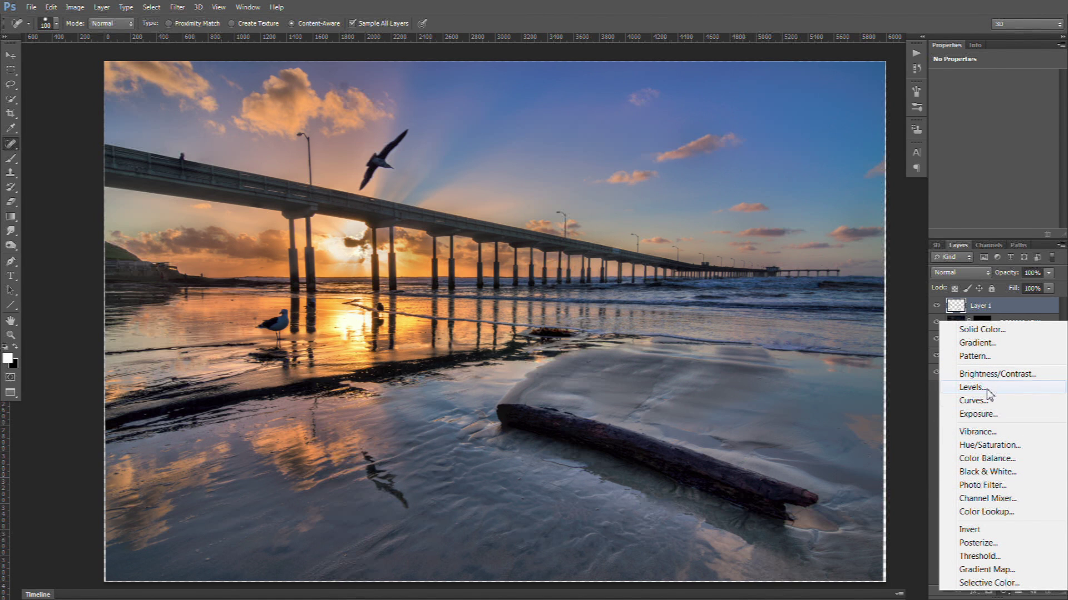
left_click(982, 485)
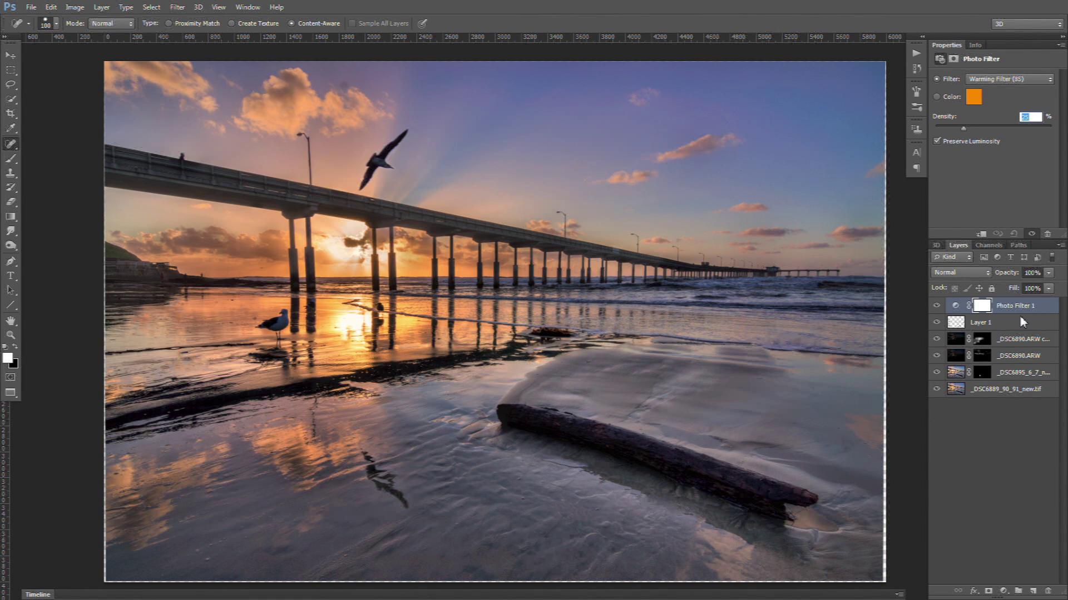
left_click_drag(965, 131, 975, 137)
key("ctrl+i")
Paint the warmth over the water and sand with a 15% opacity white brush, then compare.
left_click(12, 159)
left_click(241, 23)
left_click_drag(240, 36, 243, 38)
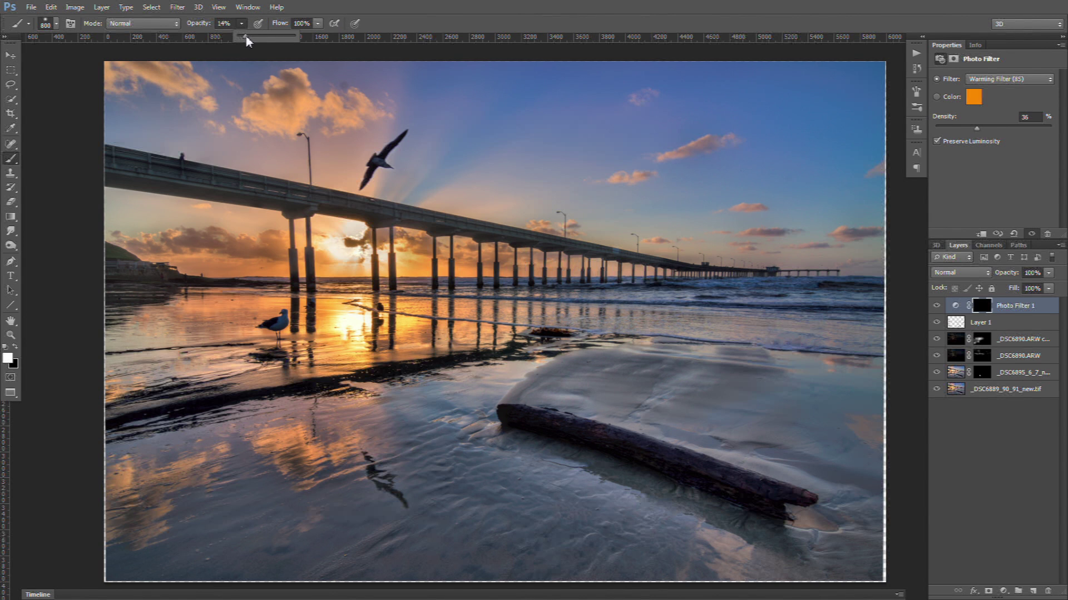
left_click(457, 290)
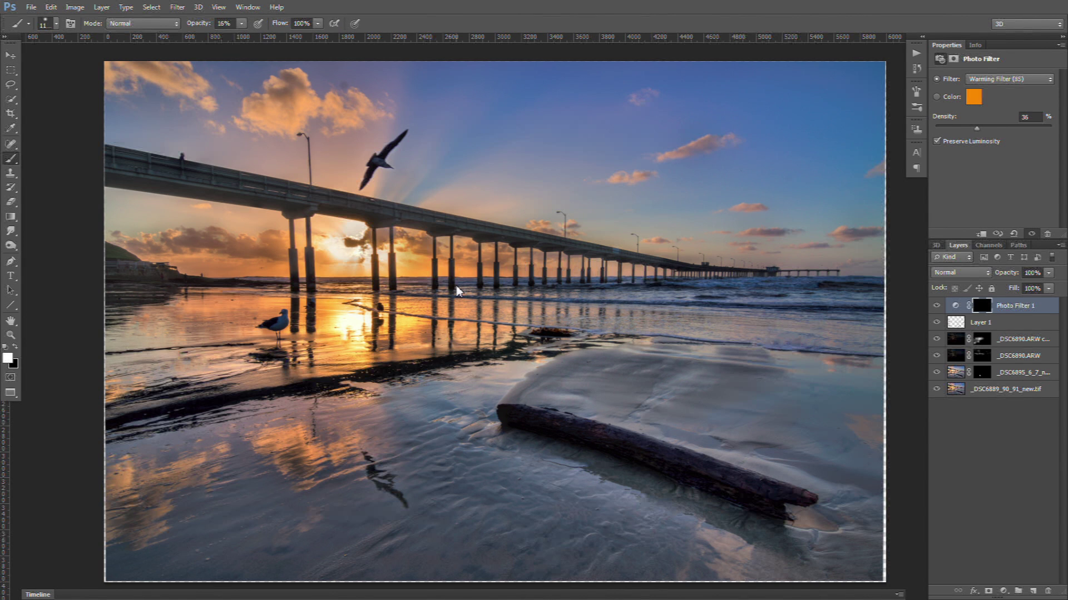
mouse_move(458, 290)
left_mouse_down()
mouse_move(685, 337)
mouse_move(707, 324)
mouse_move(337, 471)
mouse_move(752, 401)
mouse_move(787, 487)
mouse_move(340, 498)
mouse_move(422, 431)
mouse_move(701, 292)
mouse_move(746, 295)
mouse_move(799, 408)
mouse_move(612, 346)
left_mouse_up()
mouse_move(705, 563)
left_mouse_down()
mouse_move(846, 346)
mouse_move(706, 431)
mouse_move(667, 362)
mouse_move(235, 445)
mouse_move(457, 321)
mouse_move(619, 325)
mouse_move(554, 430)
mouse_move(661, 535)
left_mouse_up()
left_click(937, 306)
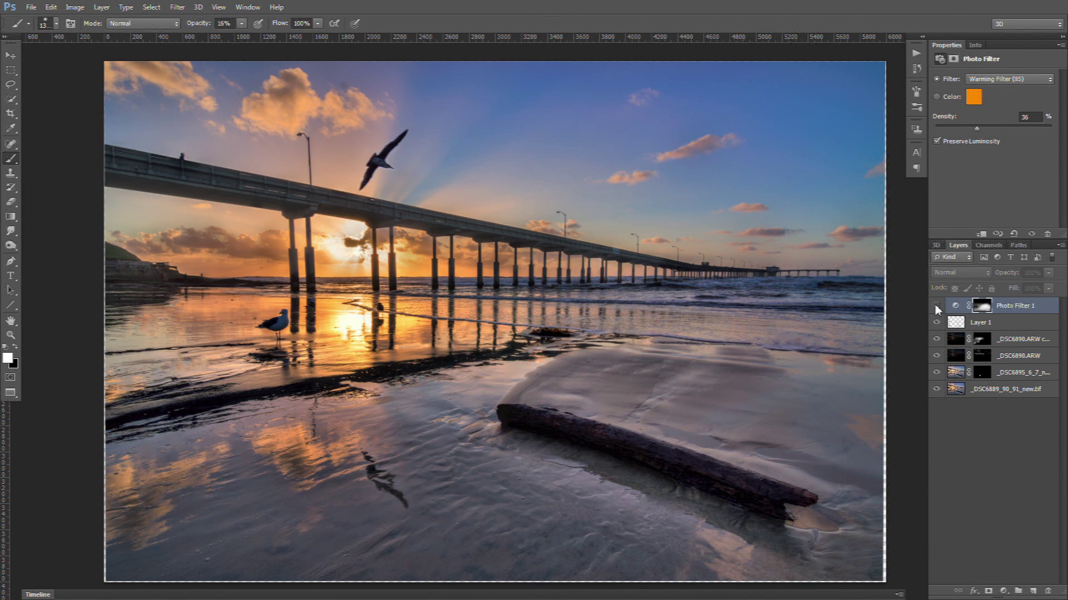
left_click(936, 306)
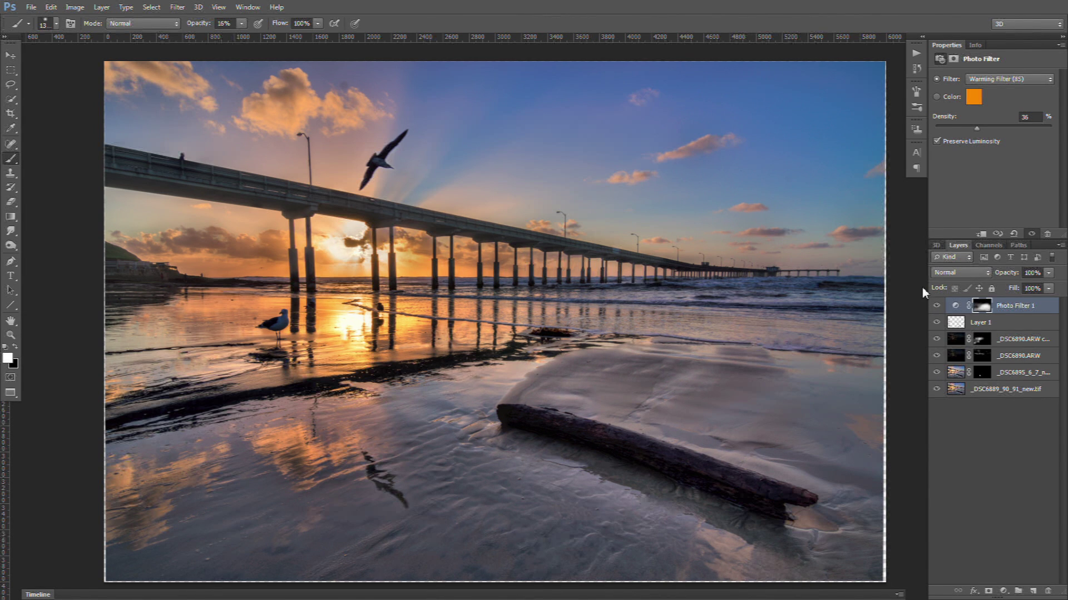
left_click(1003, 591)
Add Brightness/Contrast at brightness 74, invert its mask, and brush it over the seagull only.
left_click(997, 371)
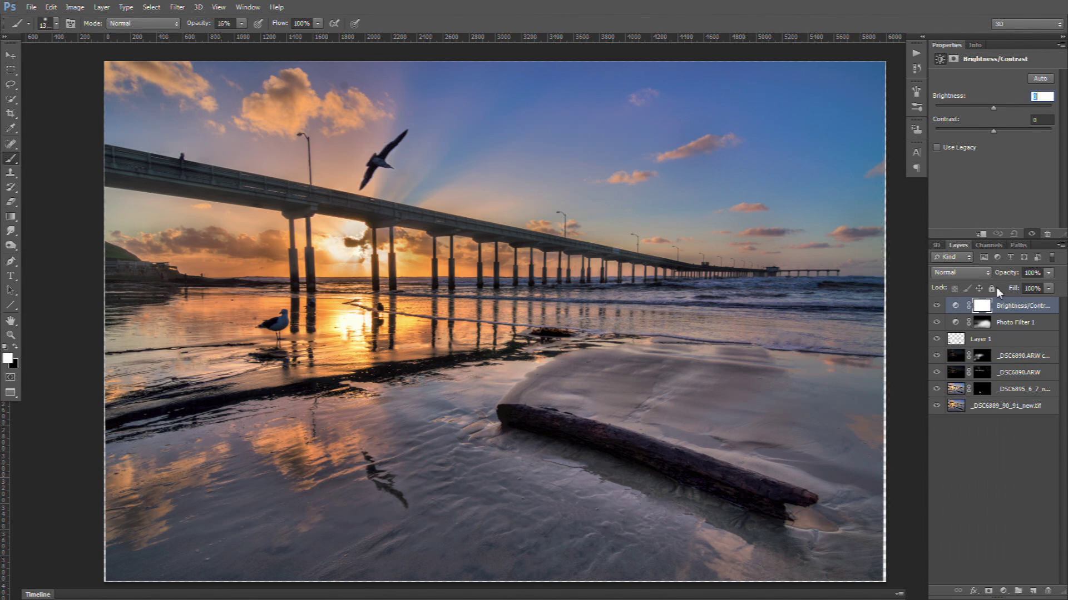
left_click_drag(991, 108, 1022, 111)
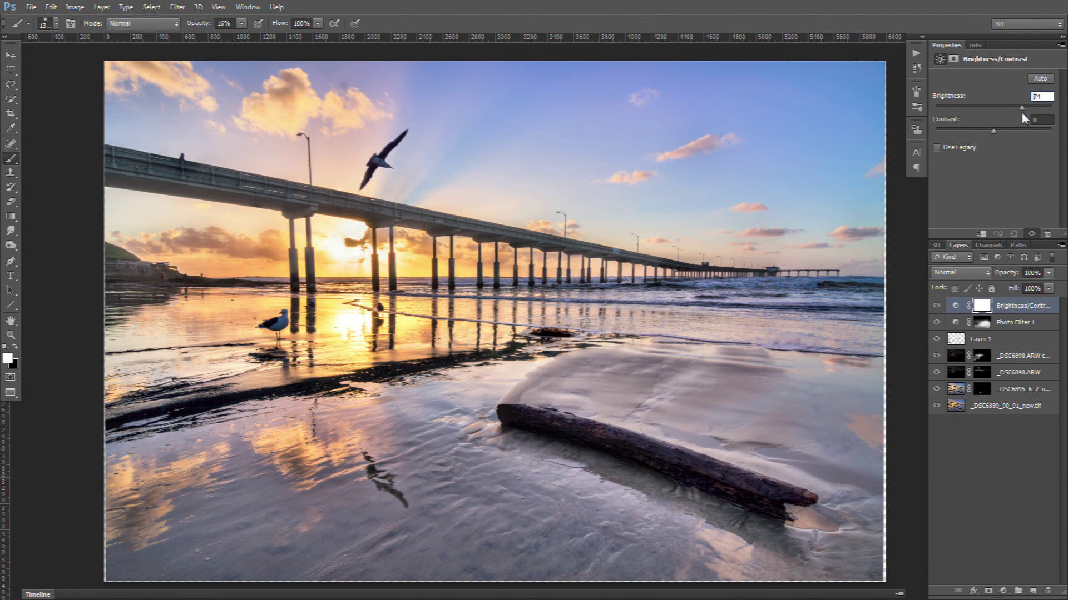
key("ctrl+i")
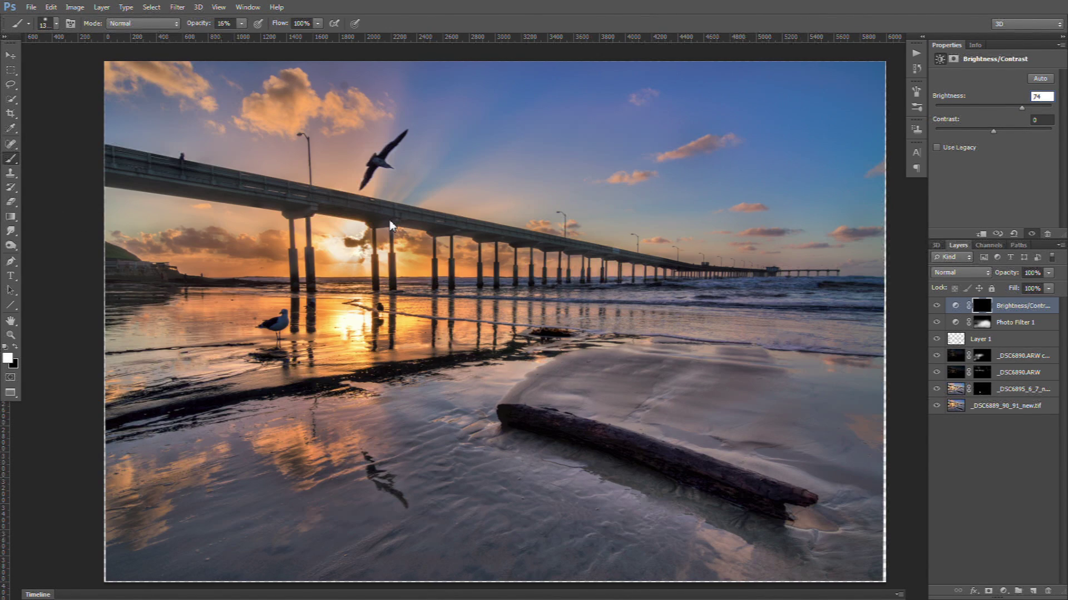
left_click(11, 159)
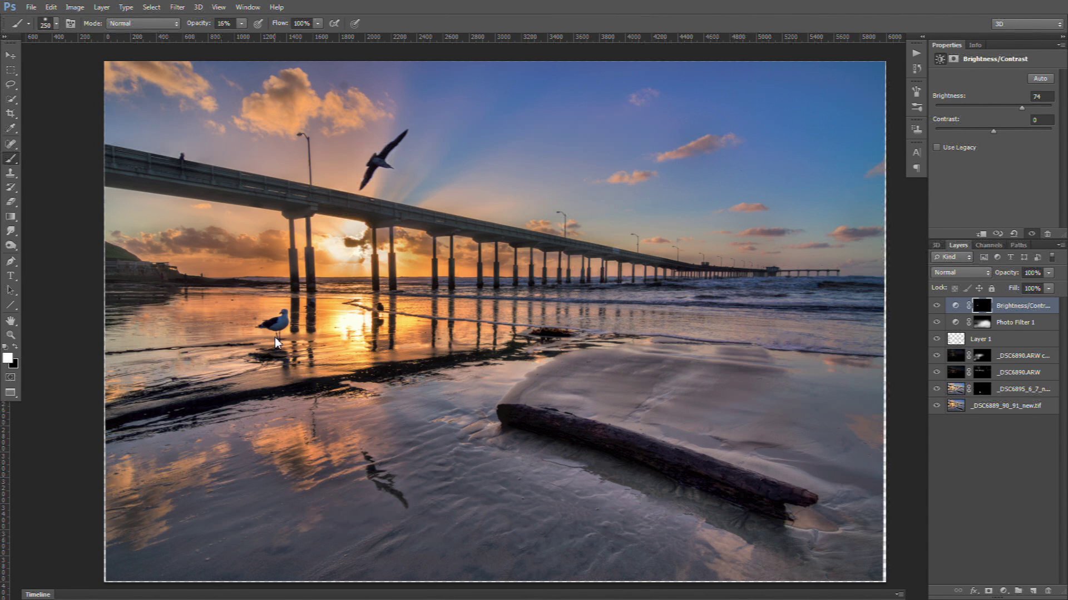
key("bracketleft")
key("bracketleft")
key("bracketleft")
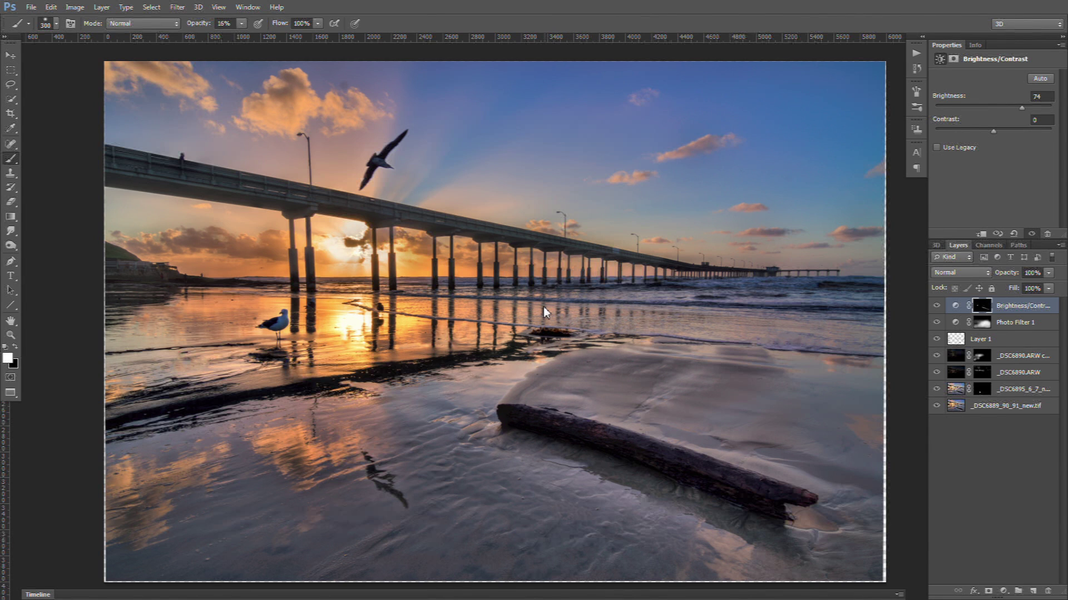
left_click(936, 306)
left_click(936, 305)
left_click(936, 306)
Stamp visible layers into Layer 2 and nest it in Group 1 inside a new Group 2.
key("ctrl+shift+alt+e")
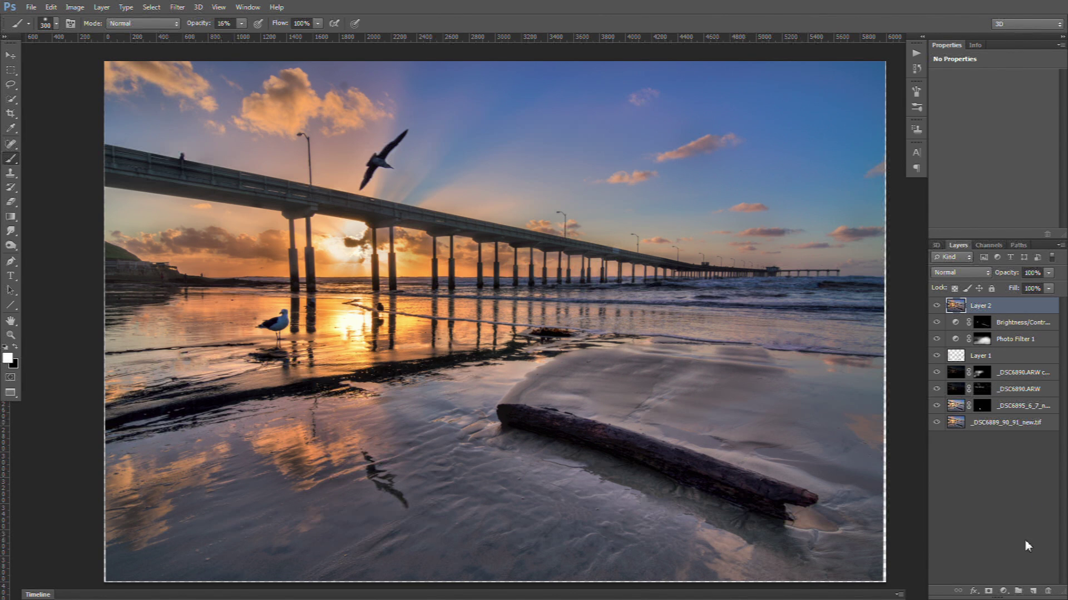
left_click(1018, 591)
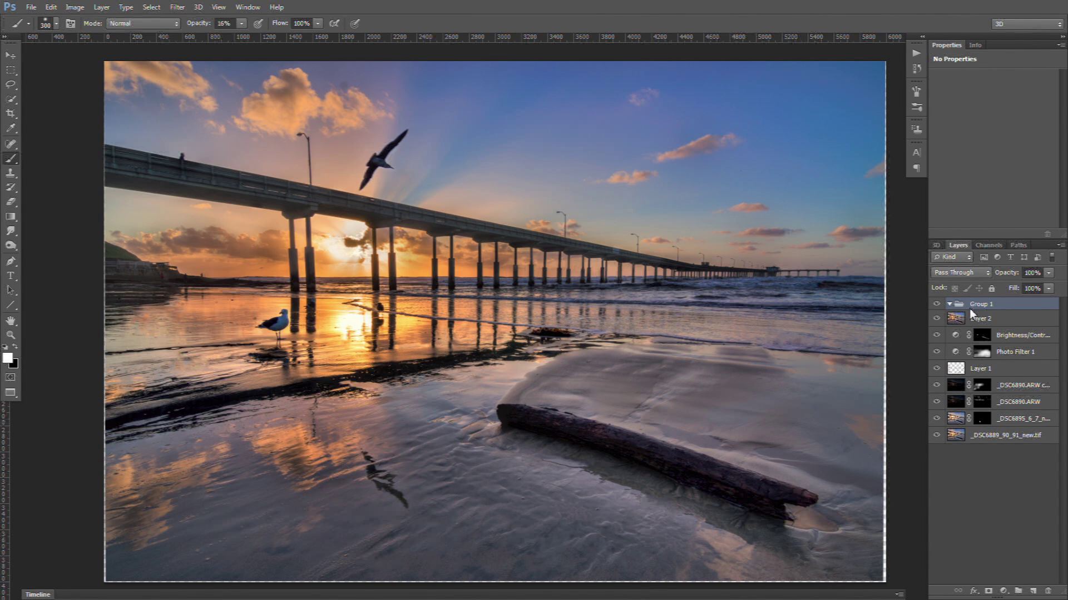
left_click_drag(971, 312, 984, 316)
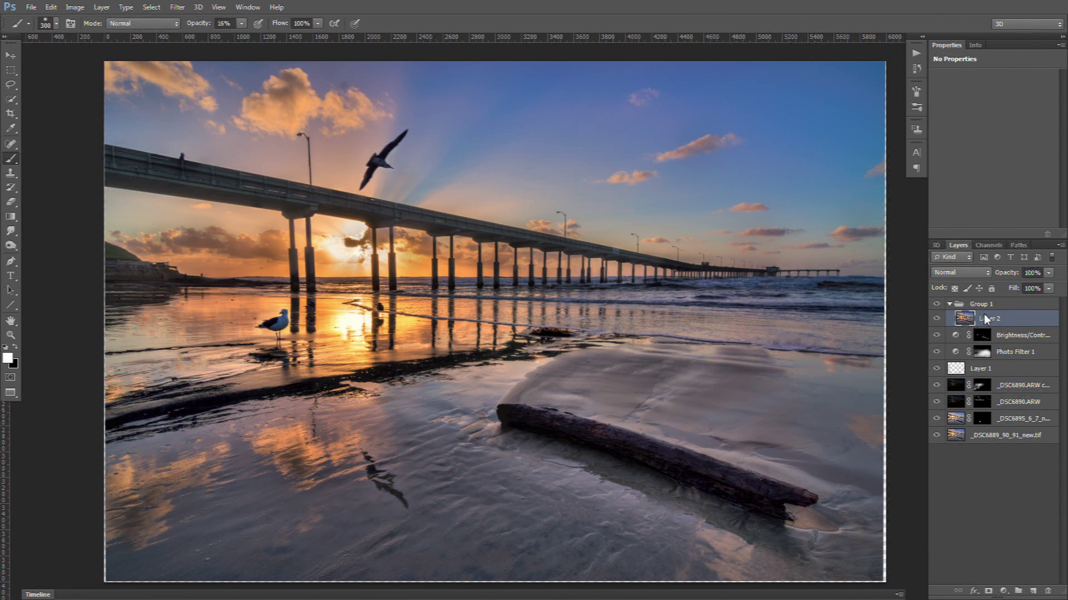
left_click(984, 306)
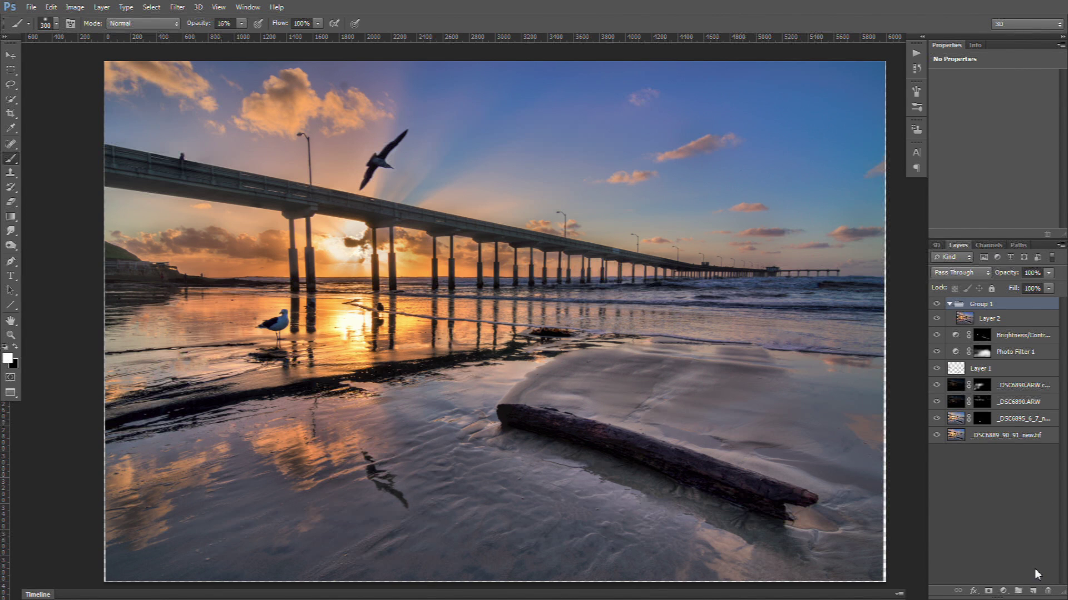
left_click(1018, 591)
left_click_drag(983, 318, 988, 316)
left_click(1007, 336)
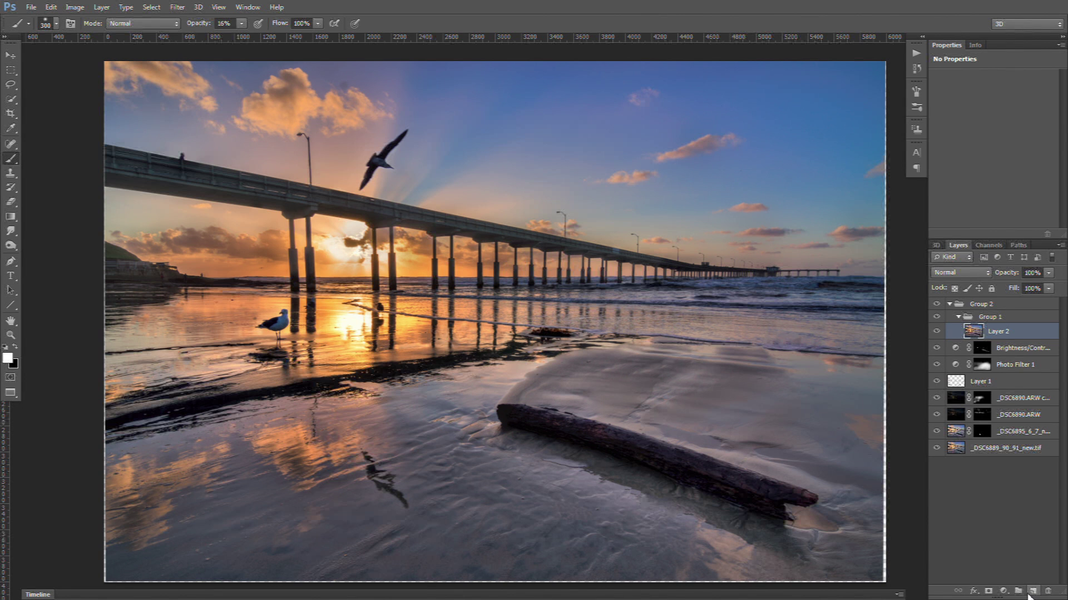
left_click(1003, 591)
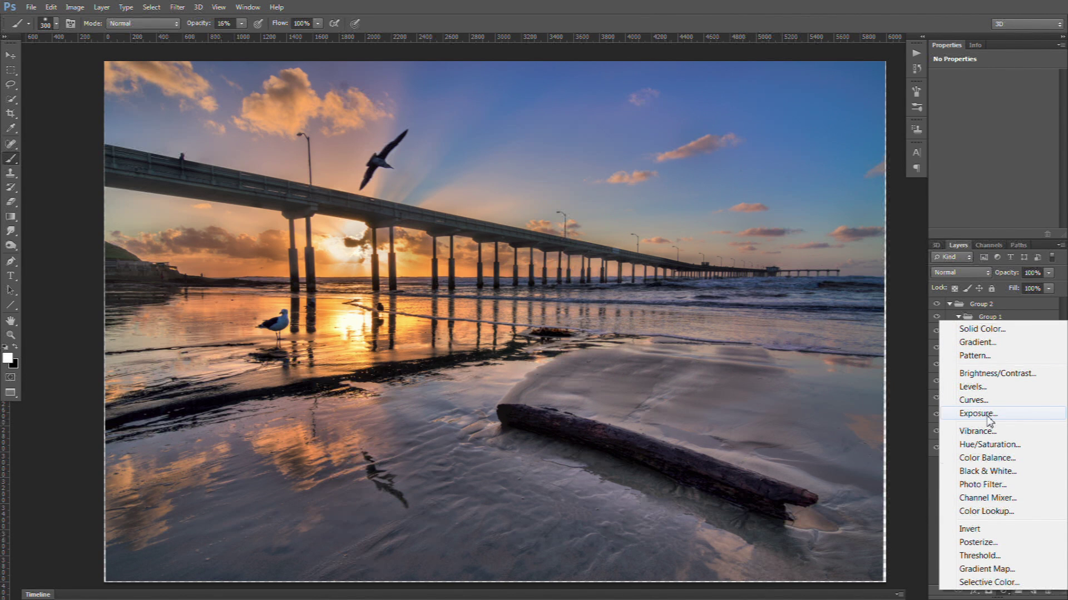
Add a Black & White adjustment clipped to Layer 2, then Levels at 37, 0.73, 143.
left_click(987, 471)
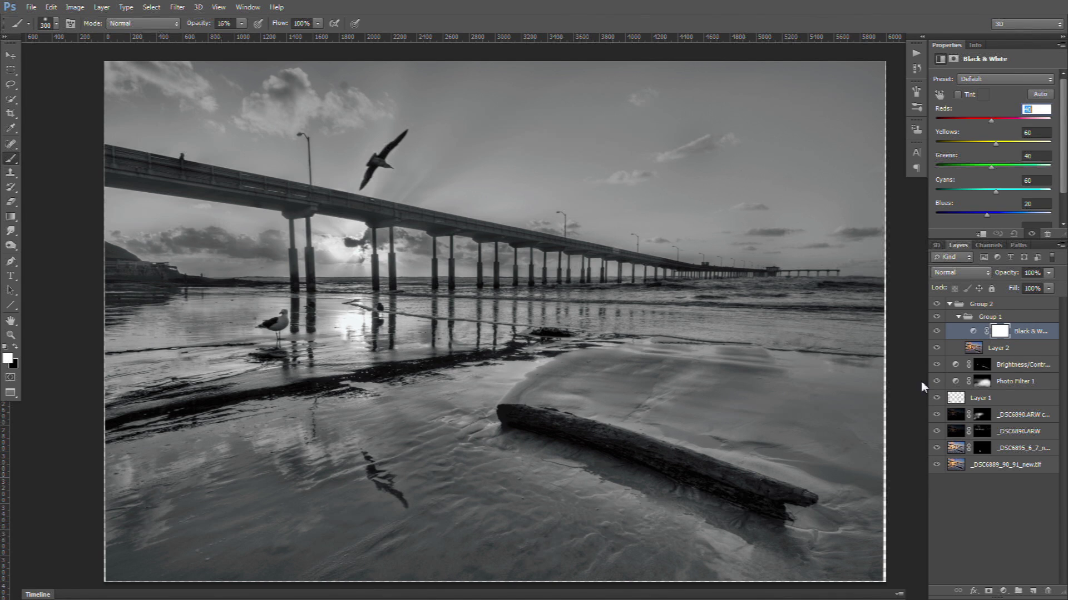
left_click(982, 234)
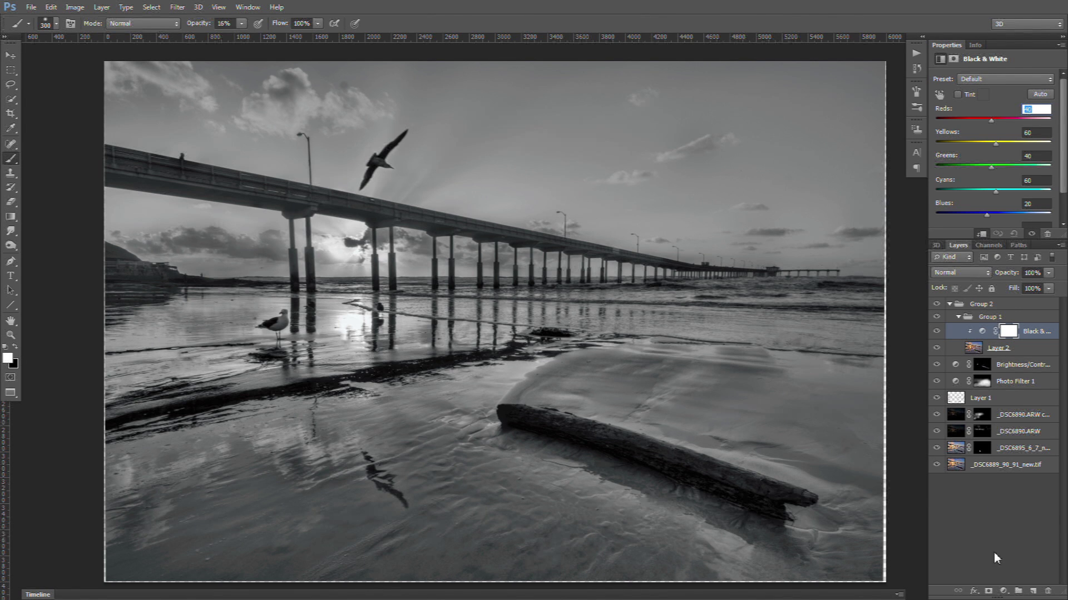
left_click(1003, 591)
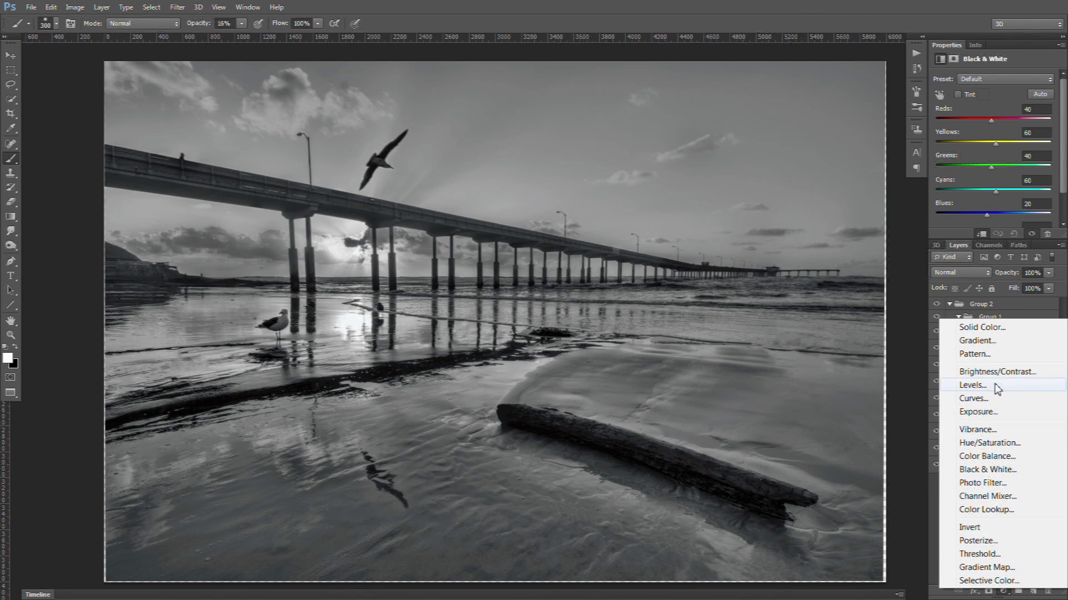
left_click(987, 386)
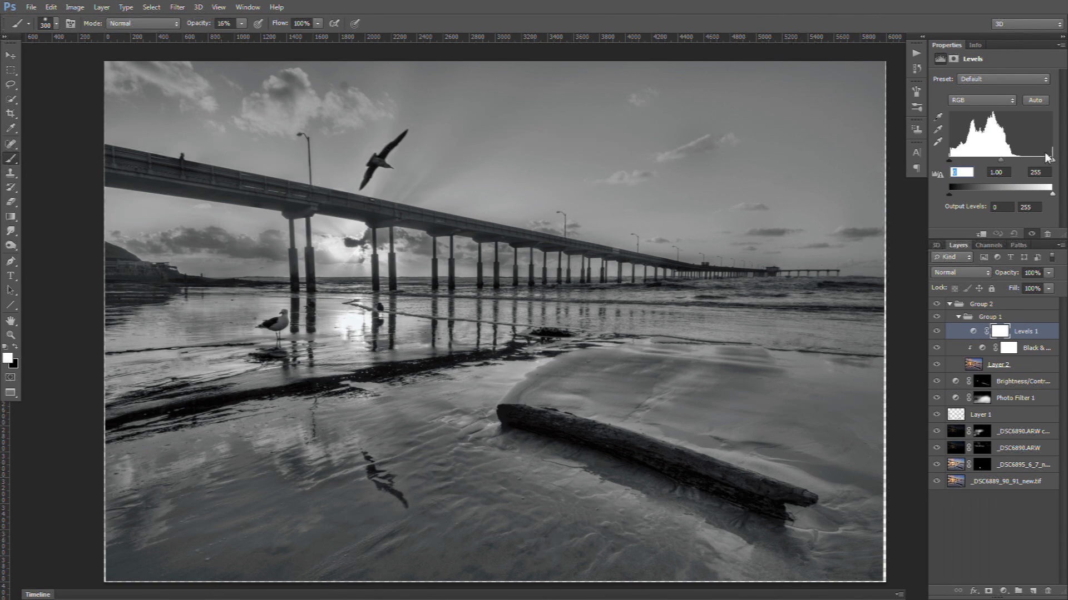
left_click_drag(1052, 160, 966, 166)
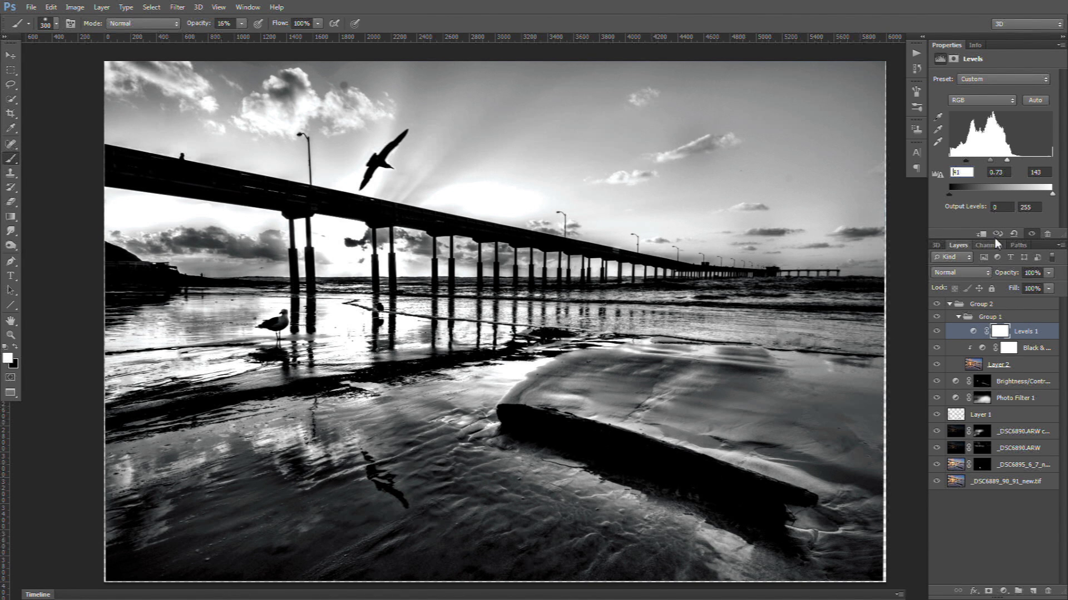
left_click_drag(965, 162, 963, 163)
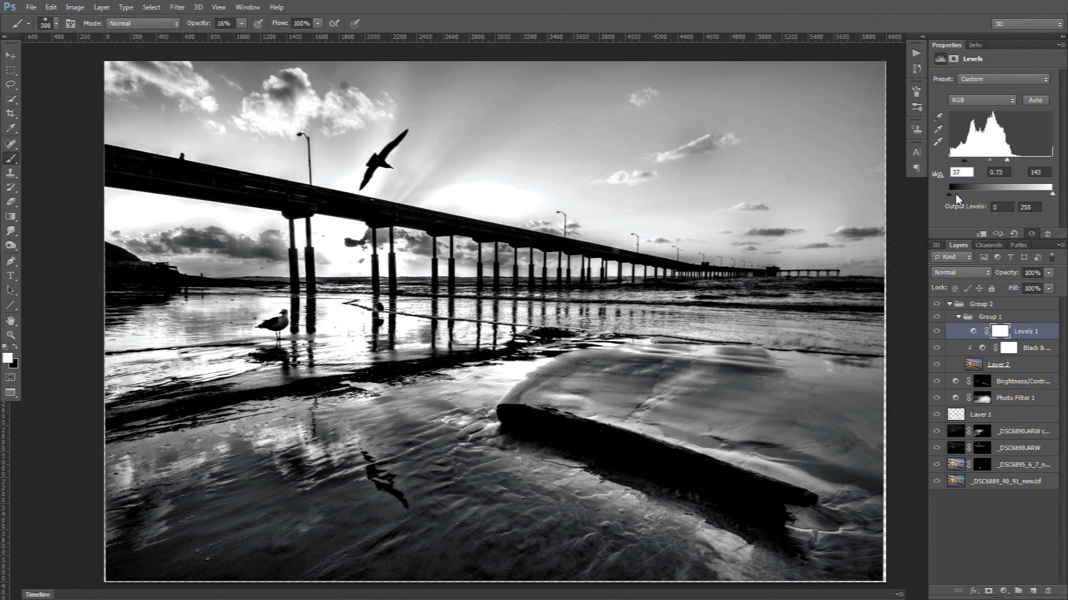
Set Group 2 to Hard Light blend mode at 54% opacity.
left_click(981, 306)
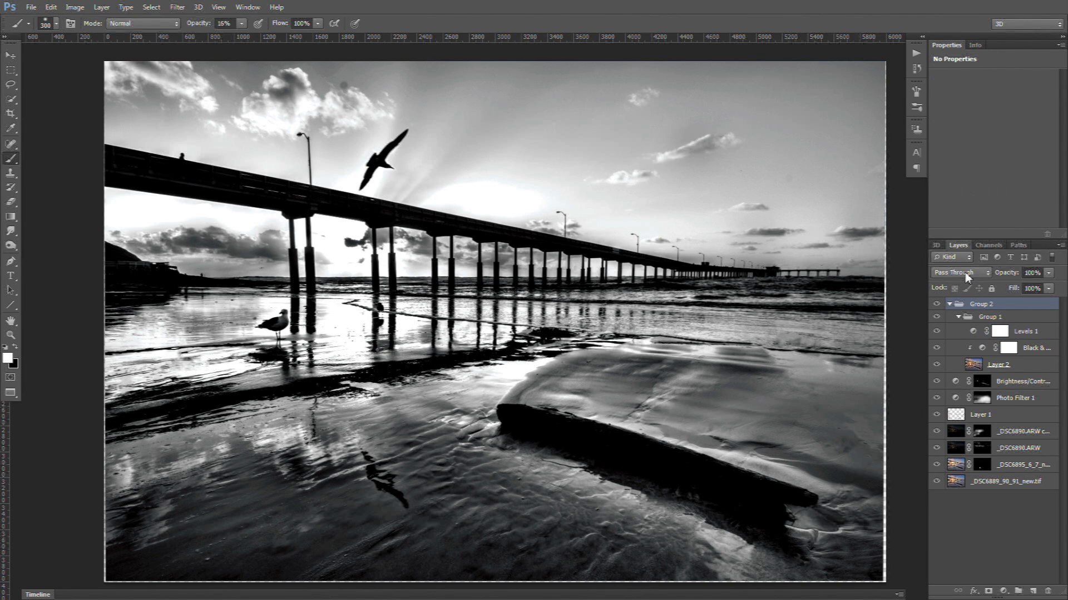
left_click(962, 273)
left_click(952, 221)
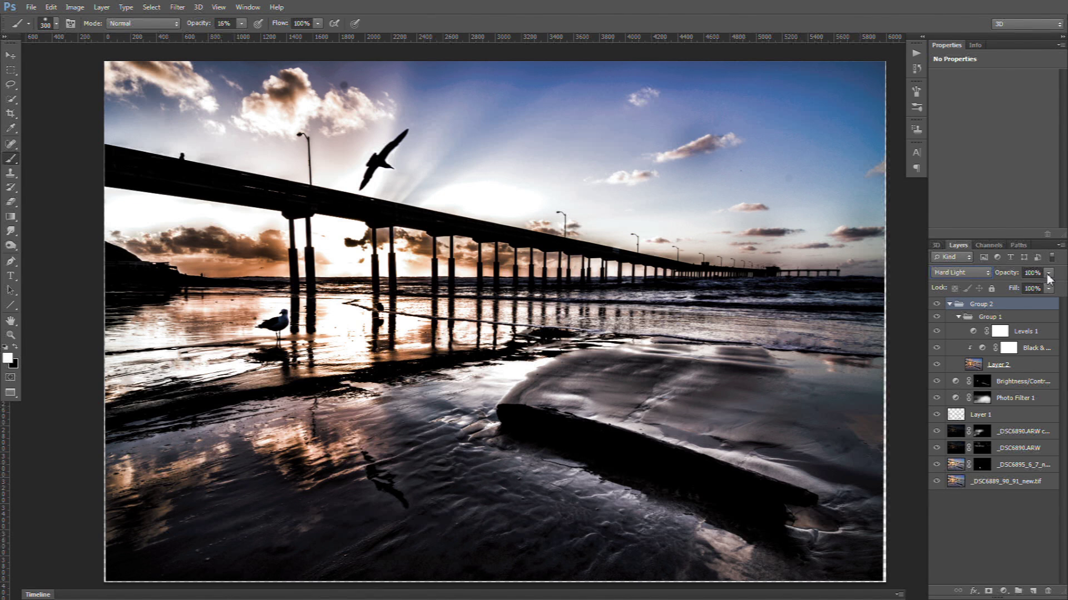
left_click_drag(1048, 273, 1031, 286)
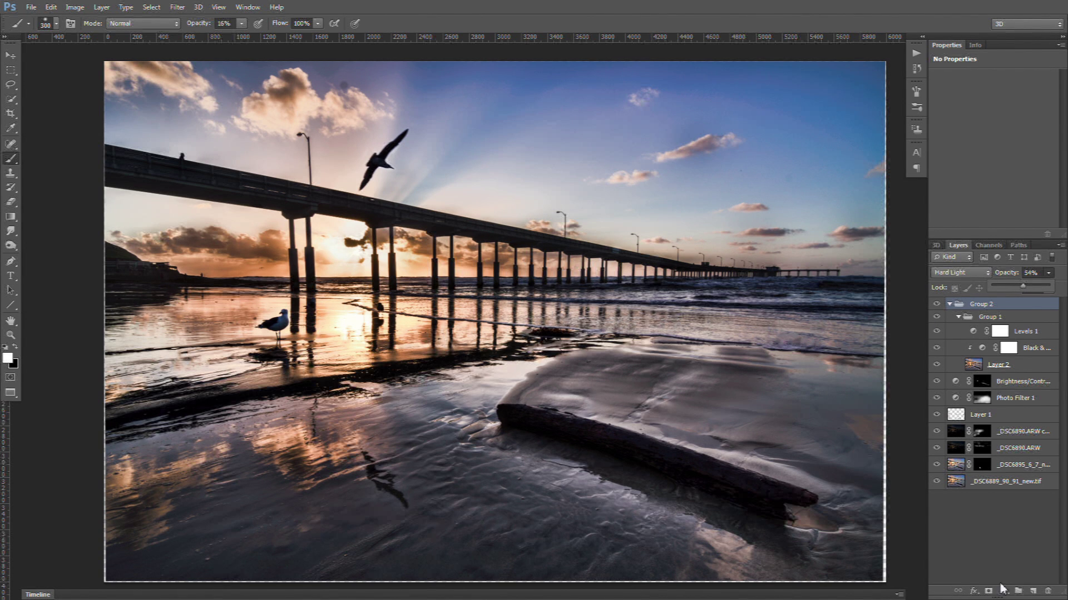
Add an inverted mask to Group 2 and paint its contrast onto the foreground sand and water.
left_click(988, 591)
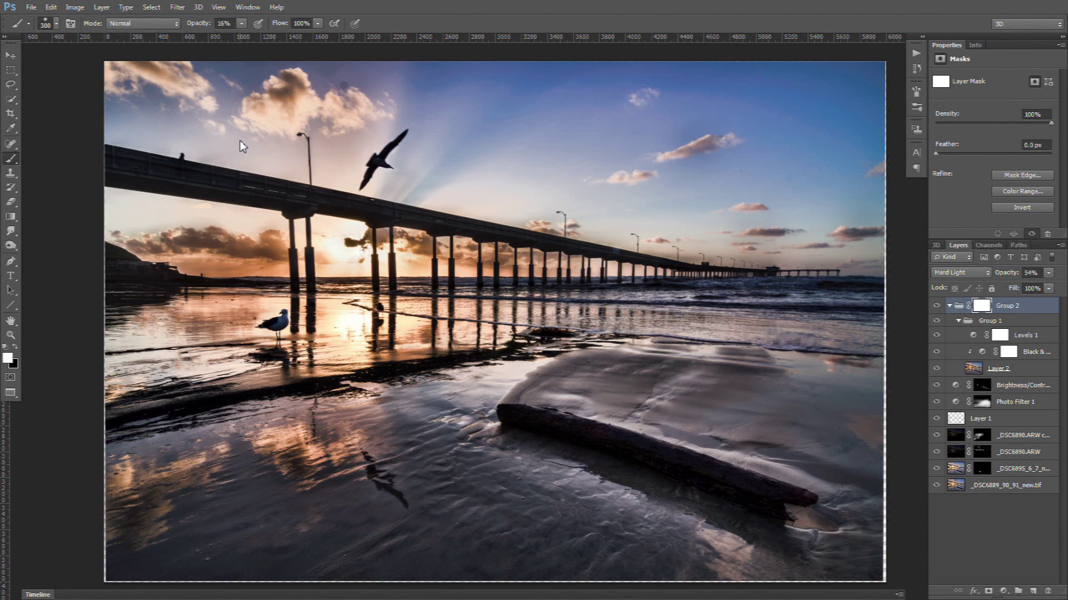
key("ctrl+i")
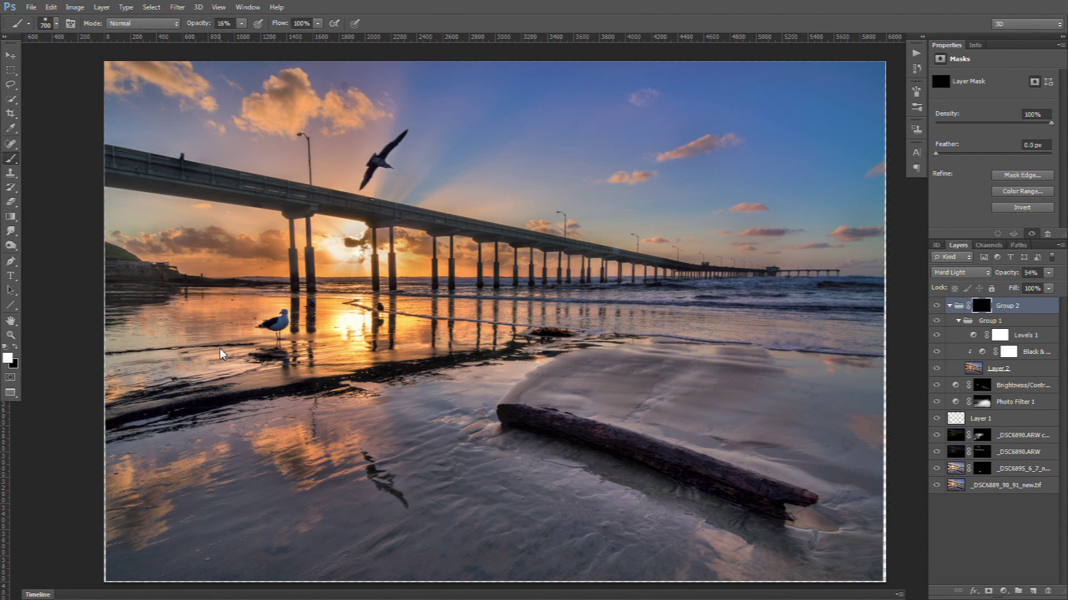
key("bracketleft")
key("bracketleft")
key("bracketleft")
key("bracketleft")
key("bracketleft")
key("bracketleft")
key("bracketleft")
key("bracketleft")
key("bracketleft")
key("bracketleft")
key("bracketleft")
key("bracketleft")
key("bracketleft")
key("bracketleft")
key("bracketleft")
left_click_drag(117, 354, 167, 332)
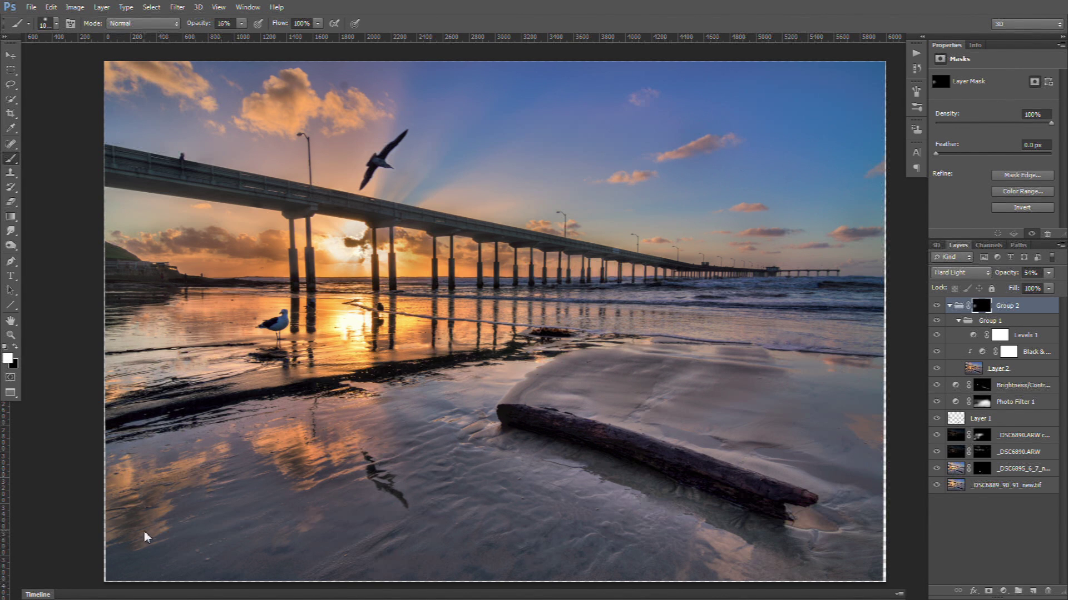
mouse_move(146, 537)
left_mouse_down()
mouse_move(369, 525)
mouse_move(310, 524)
mouse_move(675, 422)
mouse_move(678, 313)
left_mouse_up()
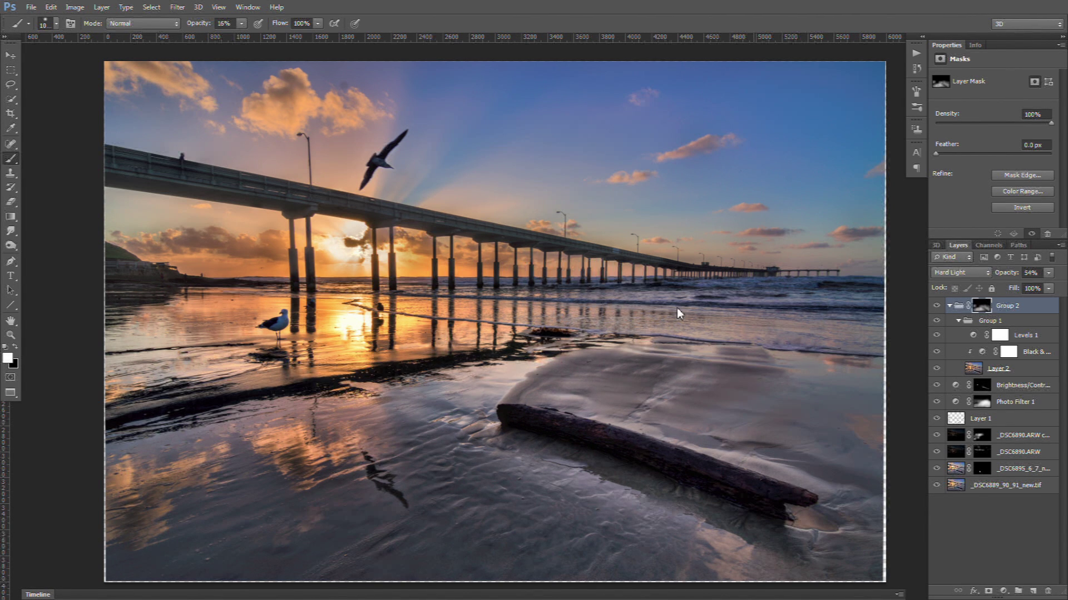
key("bracketright")
key("bracketright")
key("bracketright")
key("bracketright")
key("bracketright")
key("bracketright")
key("bracketright")
key("bracketright")
key("bracketright")
key("bracketright")
key("bracketright")
key("bracketright")
key("bracketright")
key("bracketright")
key("bracketright")
key("bracketright")
key("bracketright")
key("bracketright")
key("bracketright")
key("bracketright")
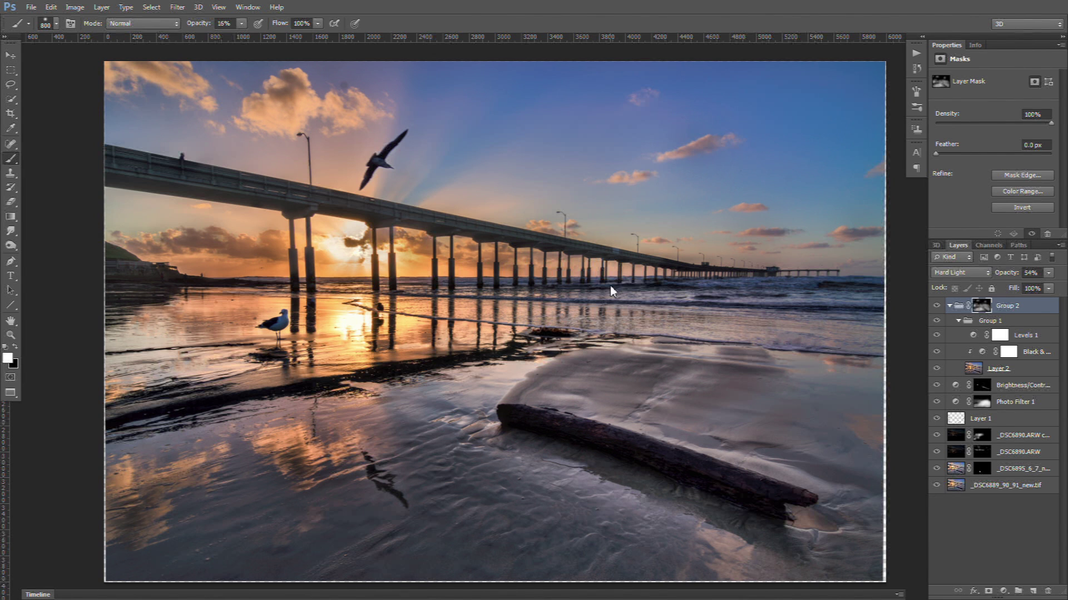
key("bracketleft")
key("bracketleft")
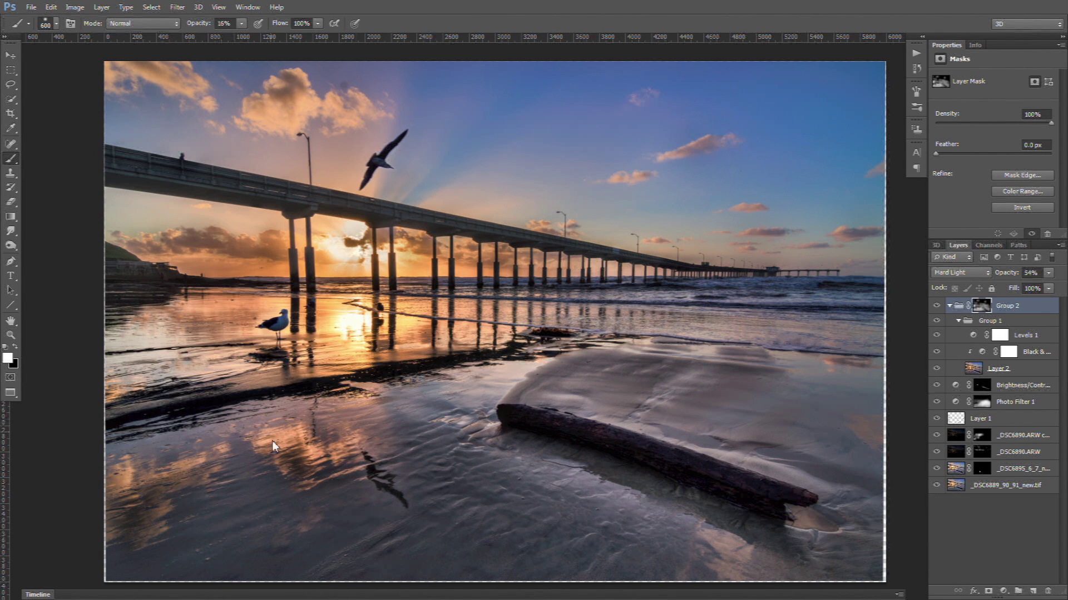
Toggle Group 2's visibility repeatedly to compare the foreground contrast before and after.
left_click(937, 306)
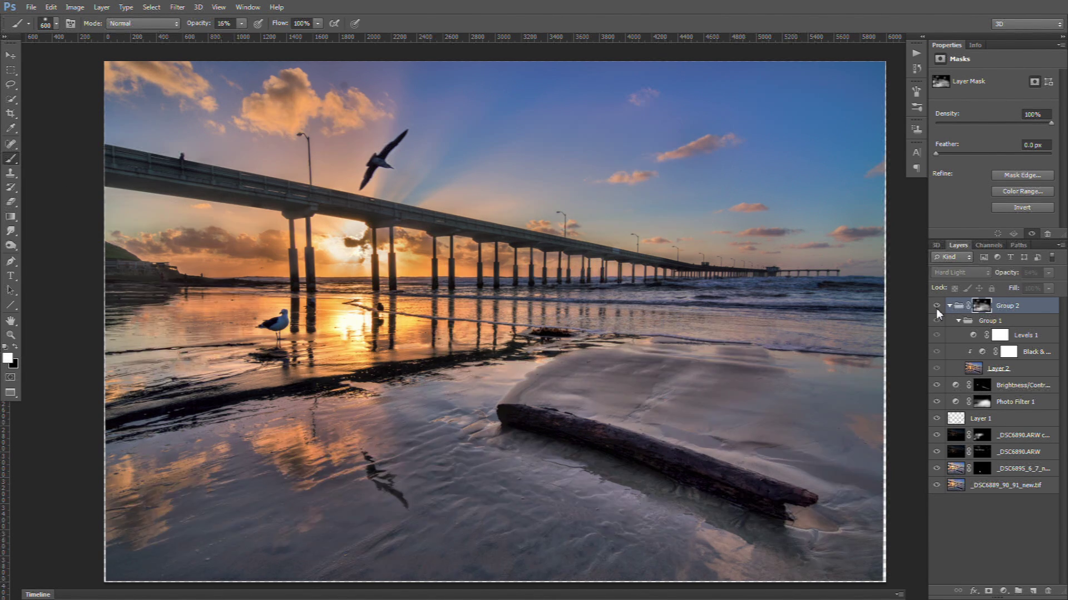
left_click(936, 307)
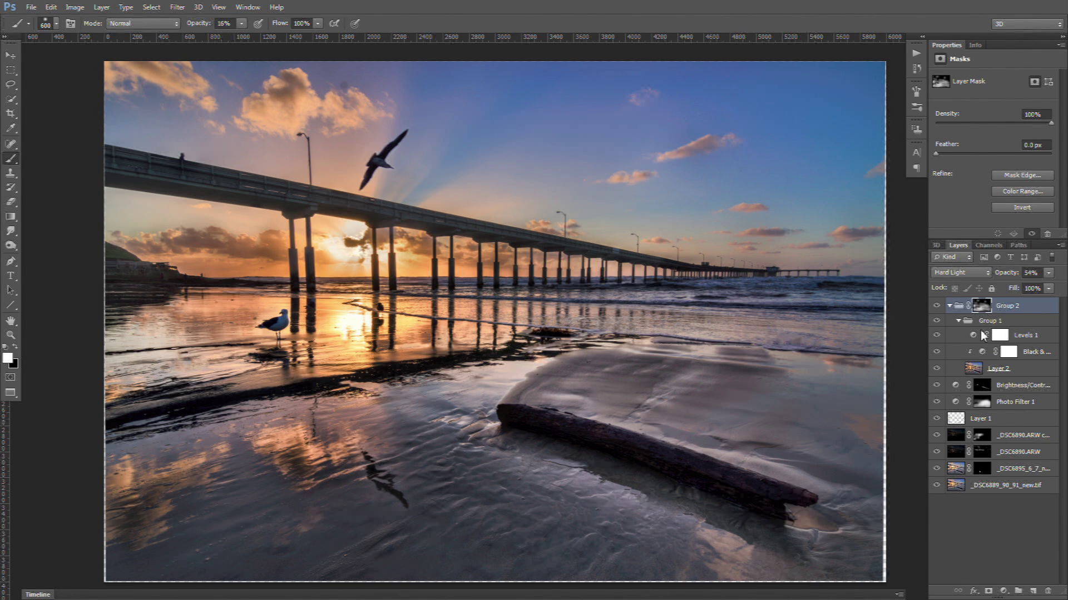
left_click(936, 307)
left_click(936, 307)
left_click(936, 307)
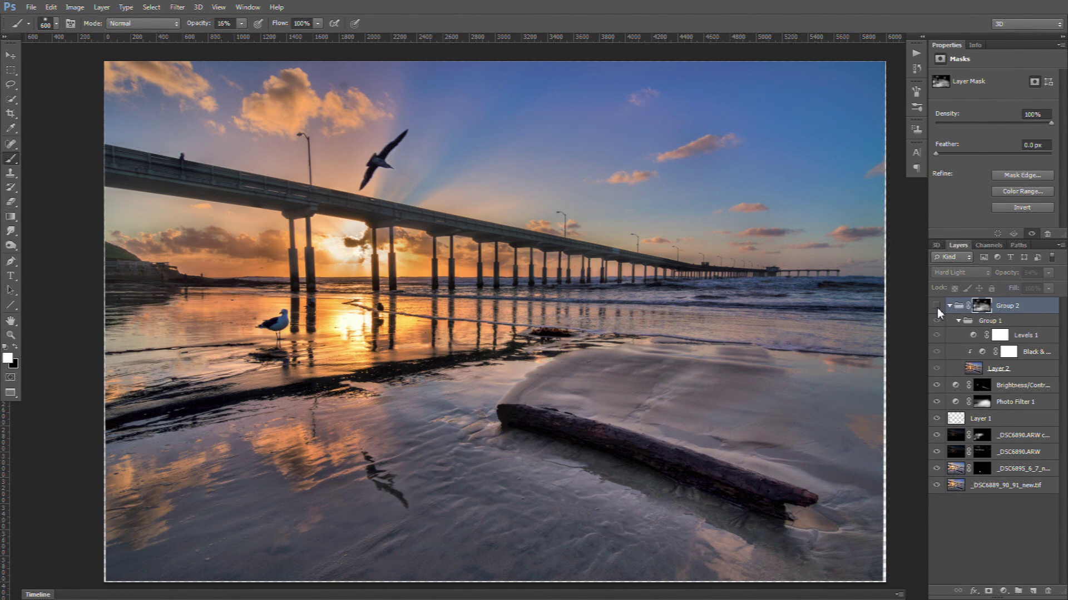
left_click(936, 307)
left_click(936, 307)
left_click(936, 307)
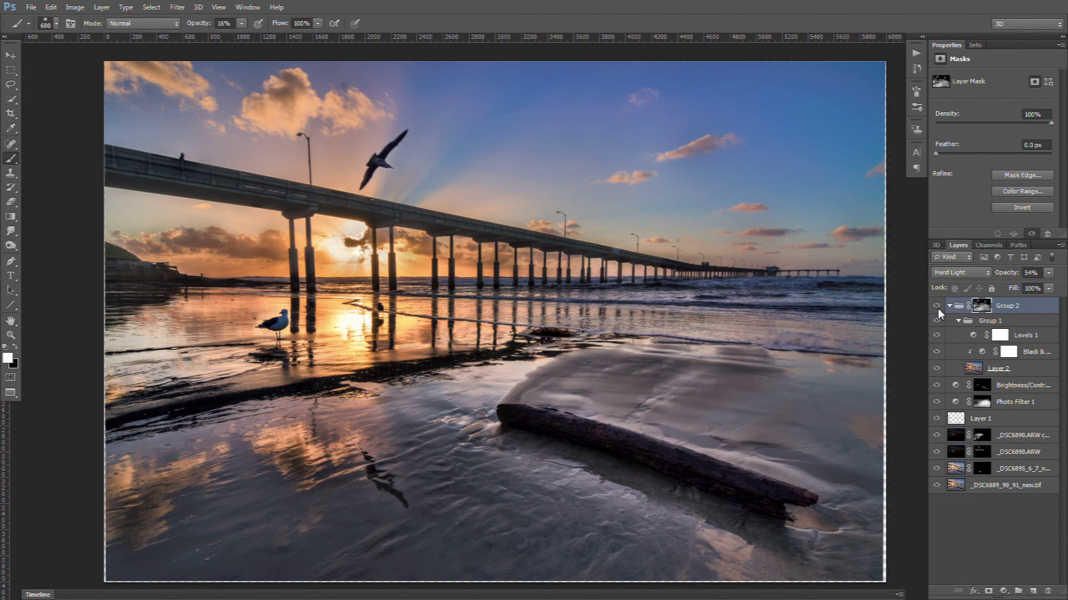
left_click(937, 308)
left_click(937, 307)
left_click(937, 307)
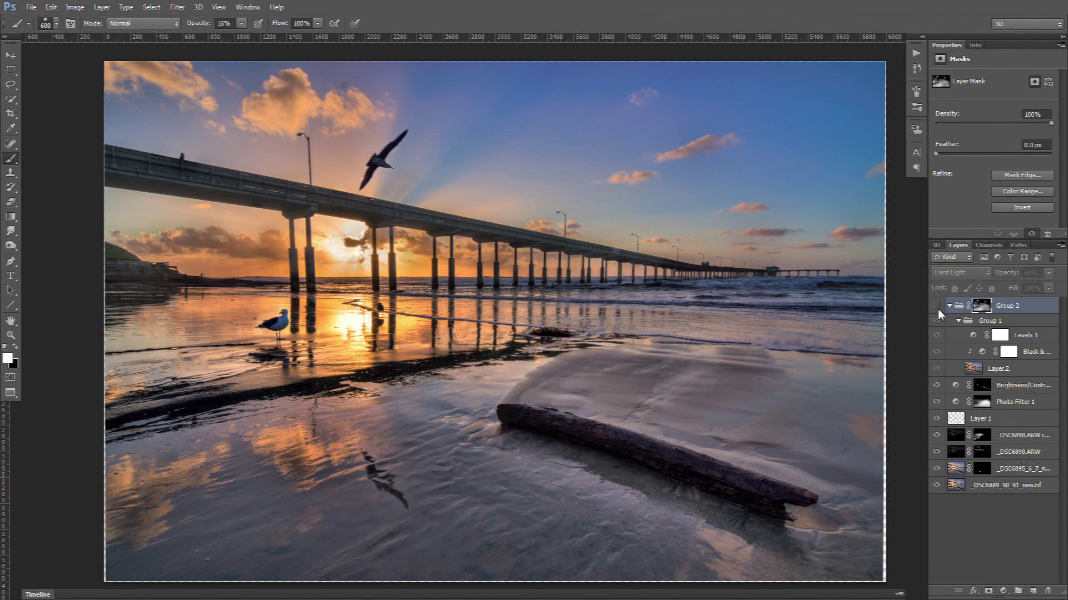
left_click(937, 307)
left_click(936, 307)
left_click(936, 307)
key("x")
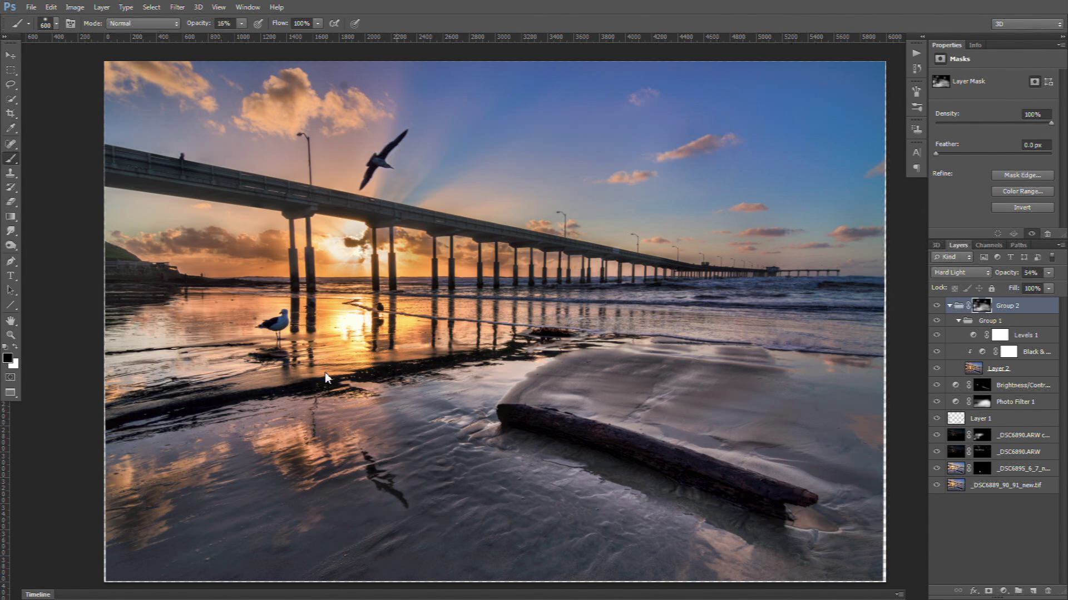
left_click(941, 304)
left_click(941, 304)
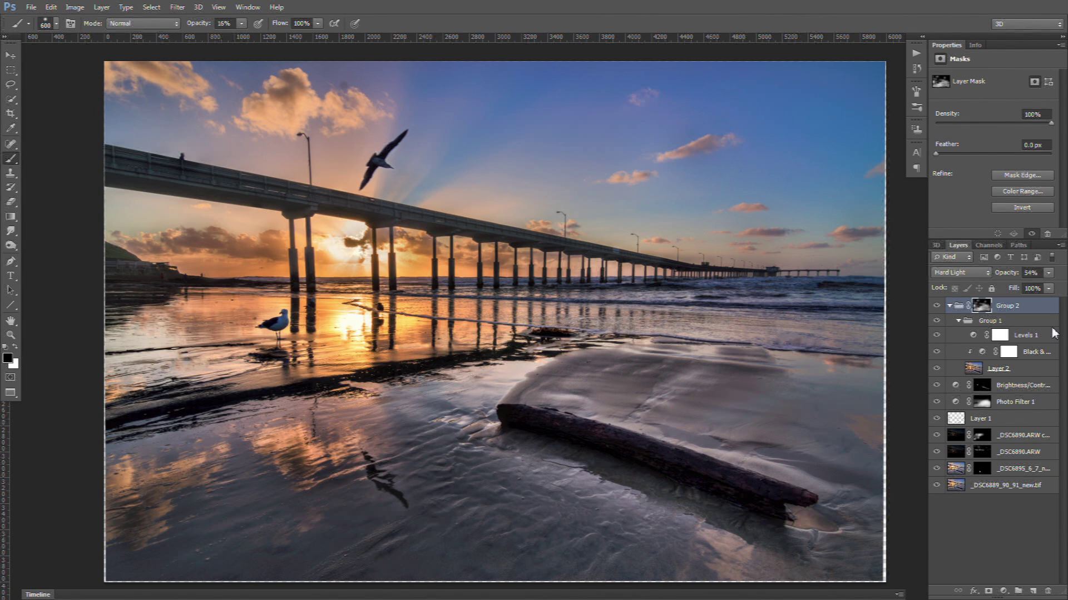
Select the Brightness/Contrast layer at 74 and ready a white brush at size 175.
left_click(1001, 385)
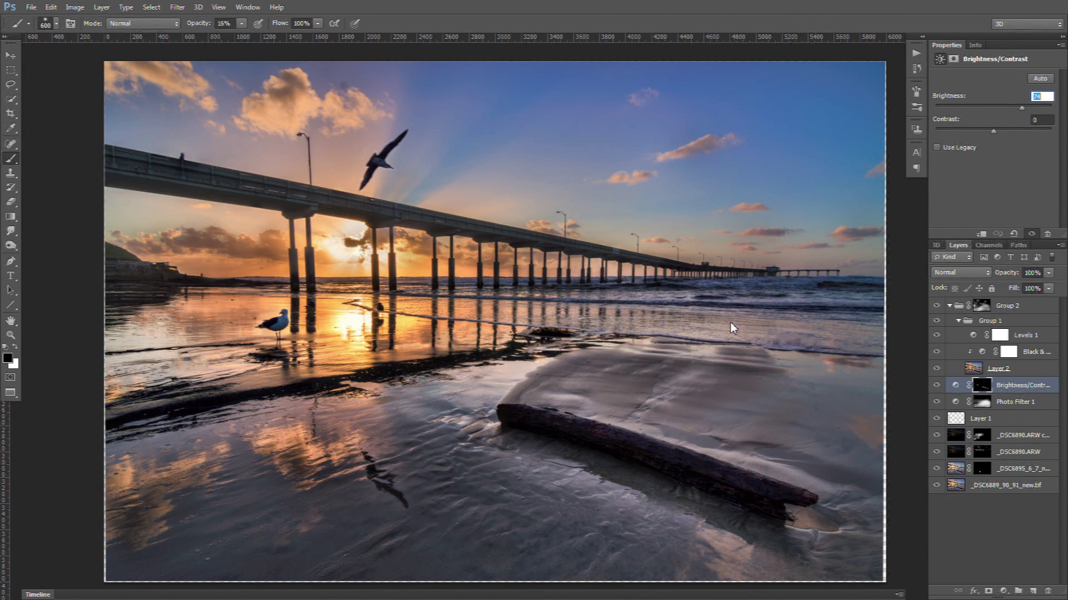
key("Return")
key("x")
key("bracketleft")
key("bracketleft")
key("bracketleft")
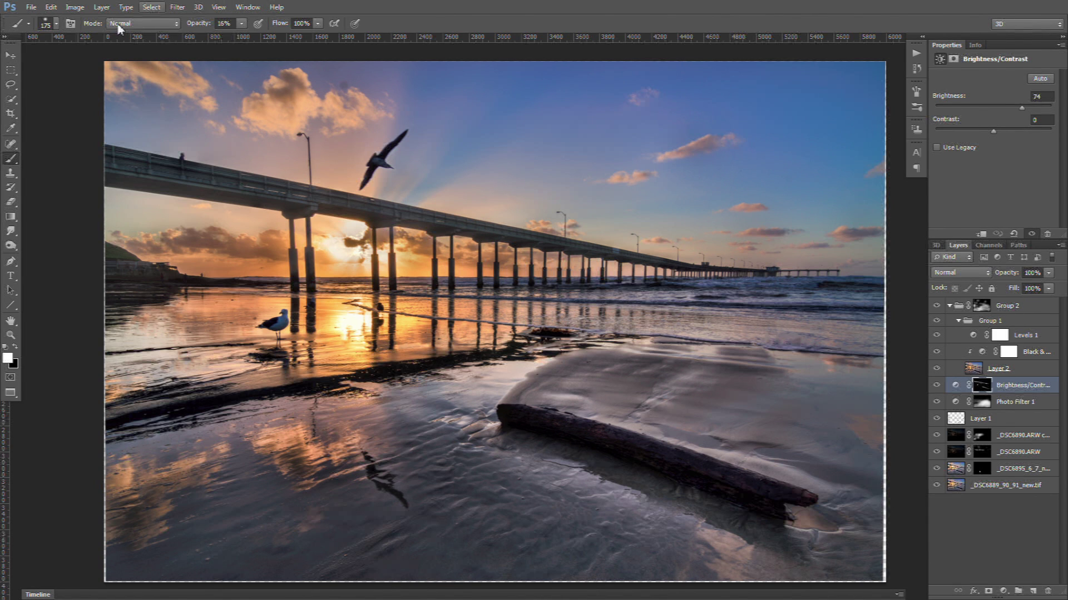
Review the finished pier sunset photo in Full Screen Mode.
key("f")
key("f")
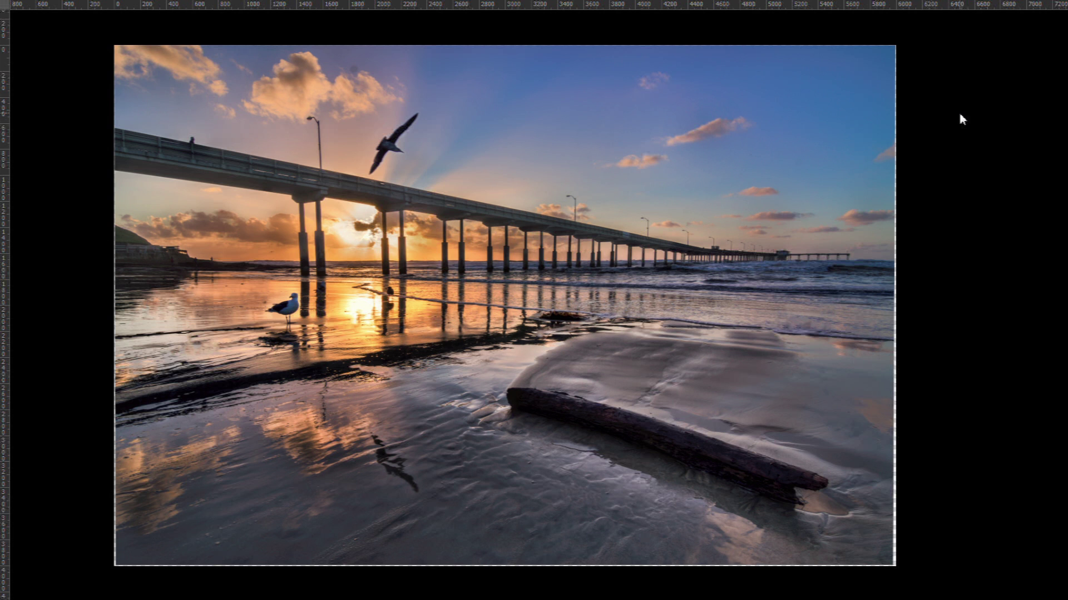
scroll(667, 357, "left", 1)
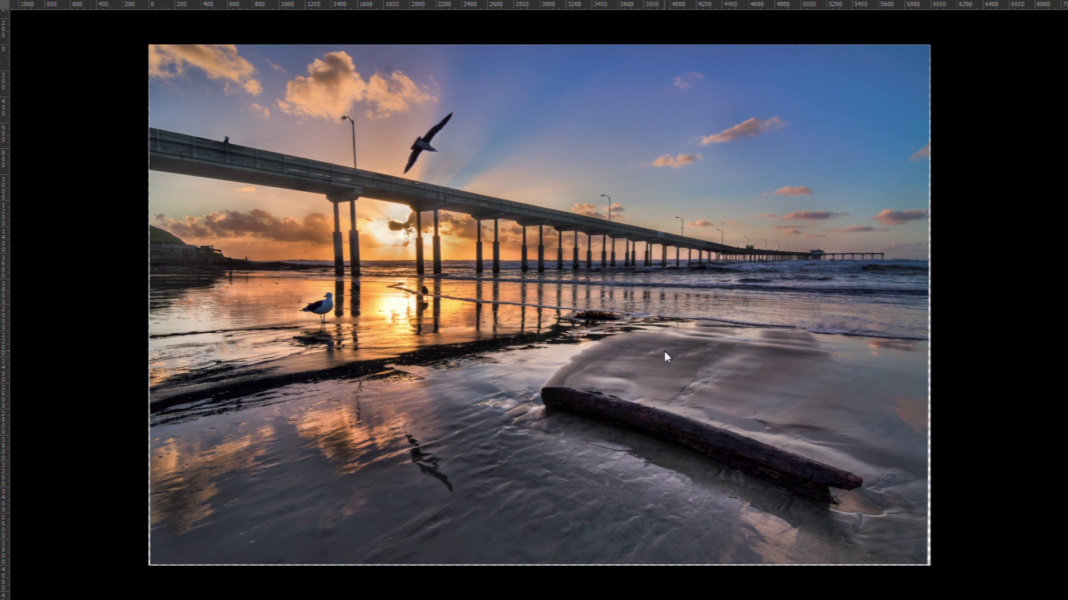